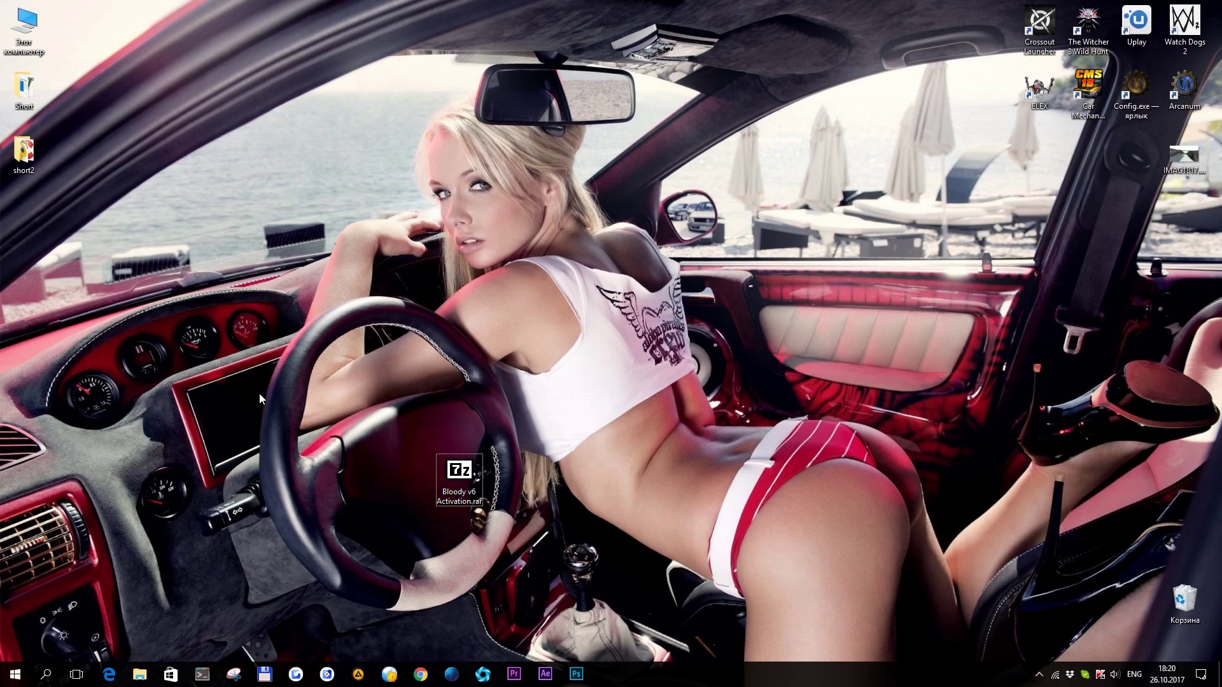
Extract the Bloody v6 Activation archive to the desktop and open the extracted folder
right_click(462, 471)
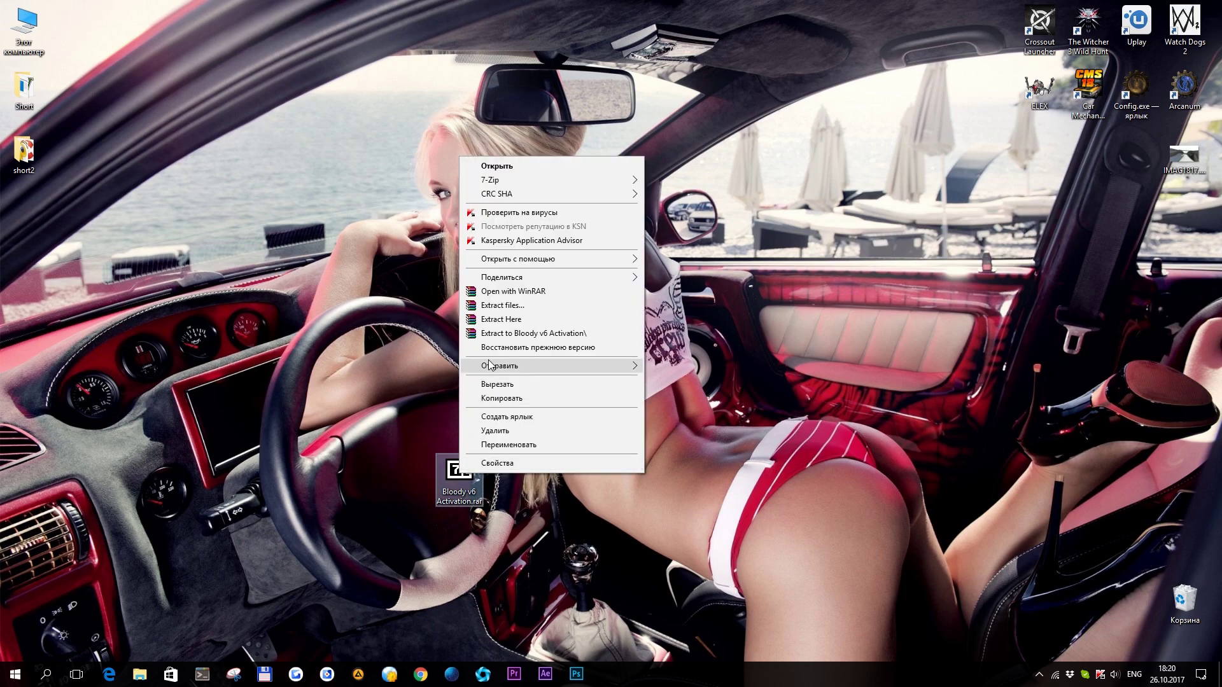
click(508, 319)
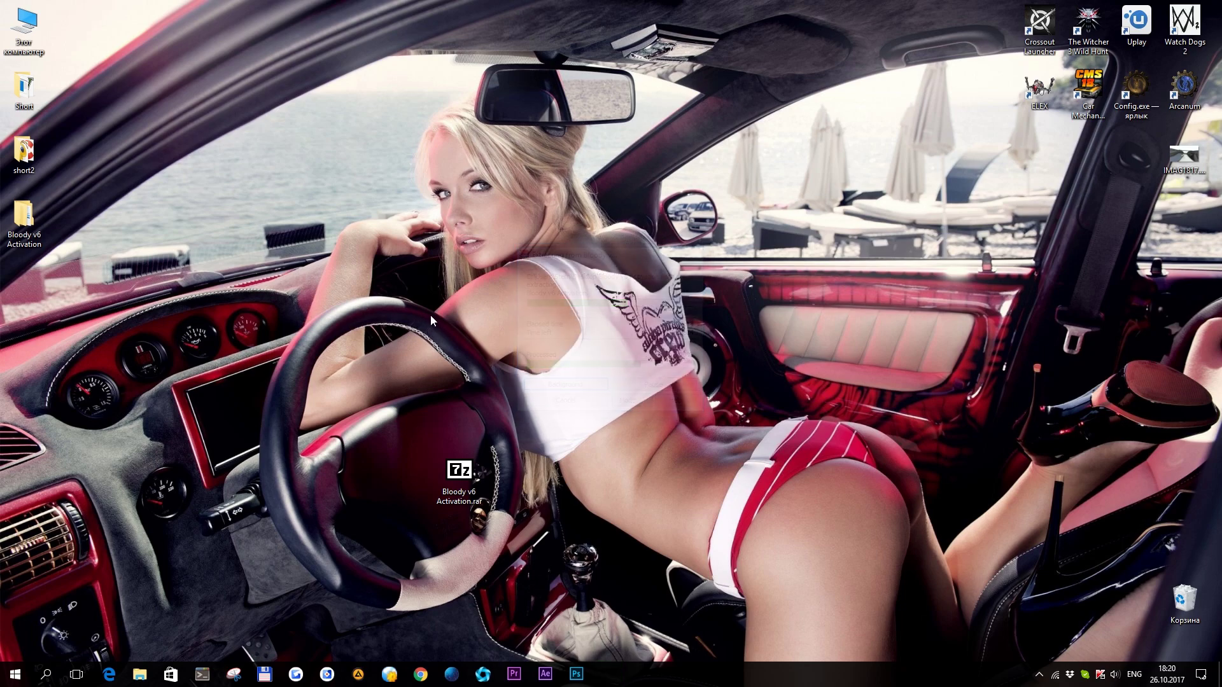
drag(23, 217, 410, 477)
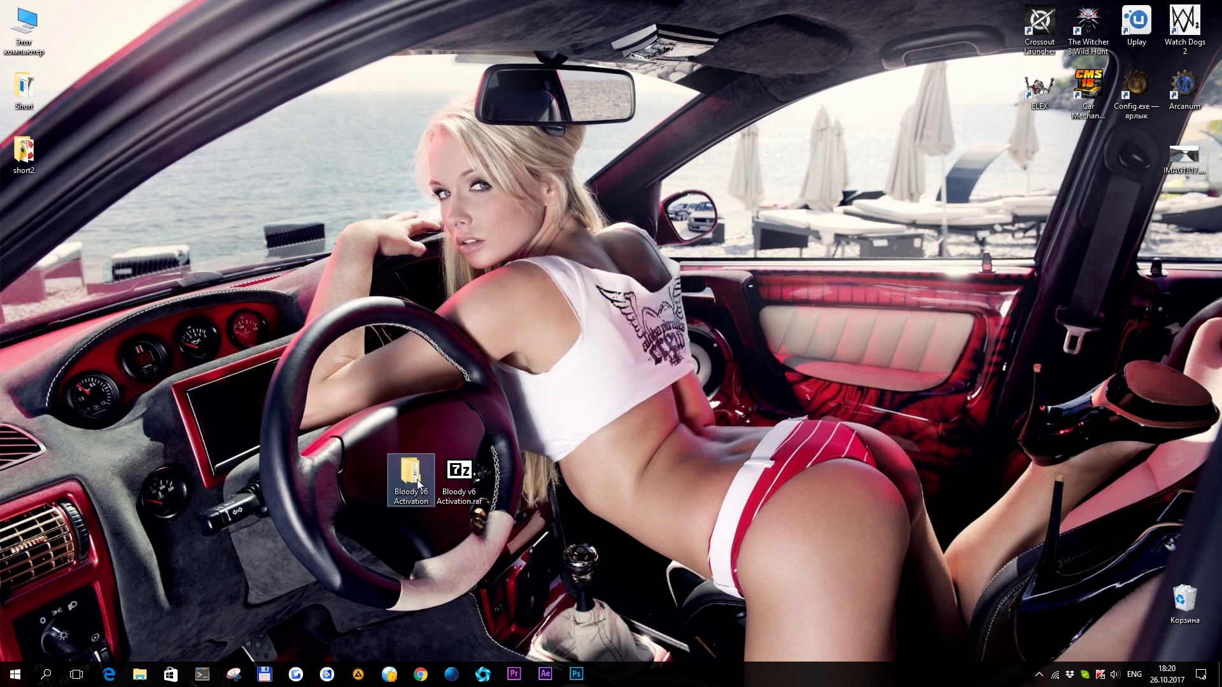
double_click(410, 478)
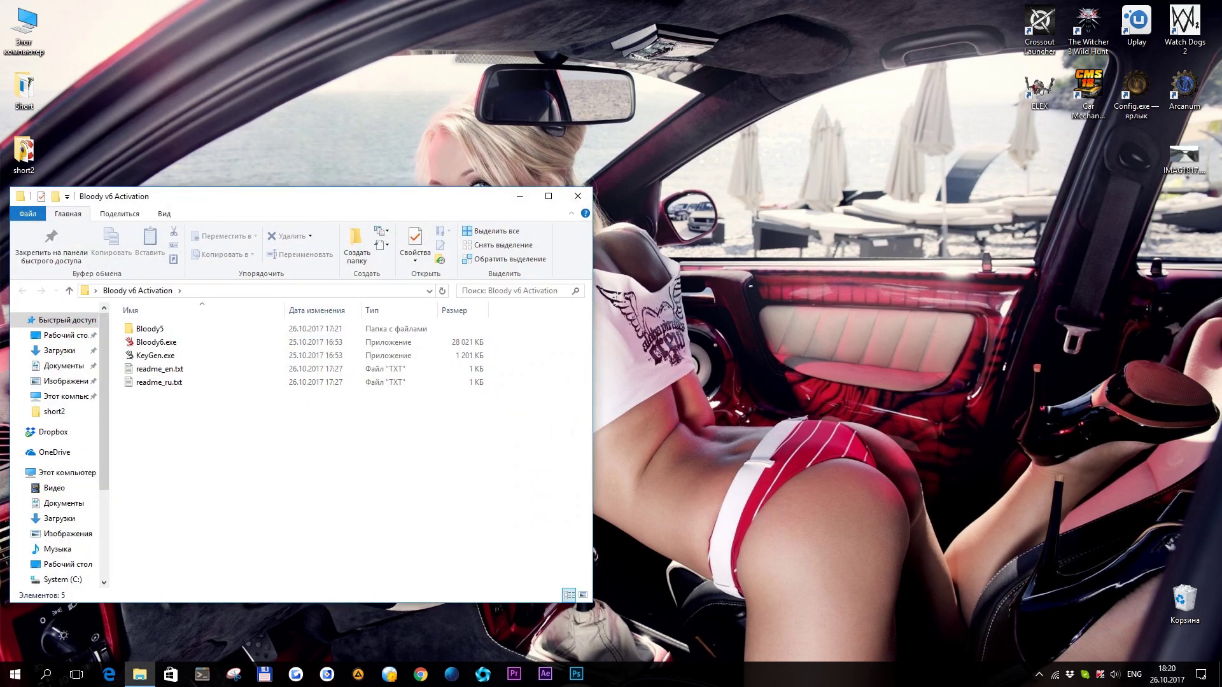
drag(342, 208, 345, 252)
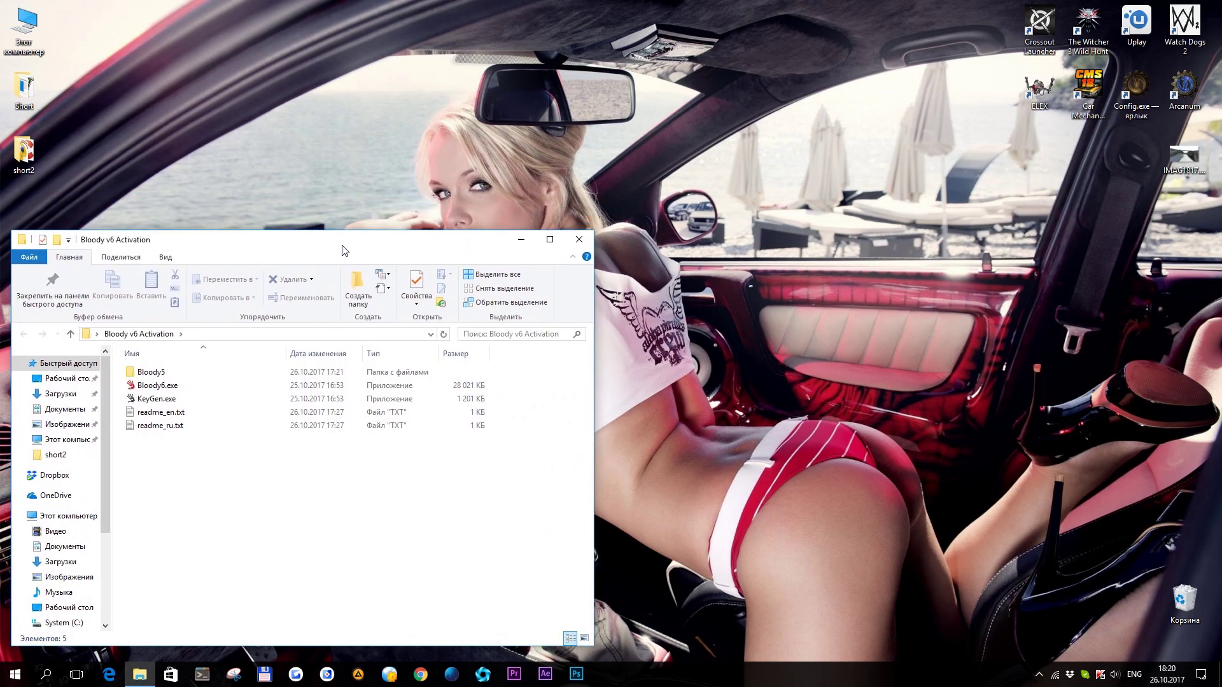
Show the Bloody6 window from the tray and locate its Bloody6.exe process in Task Manager
click(1039, 674)
click(1078, 597)
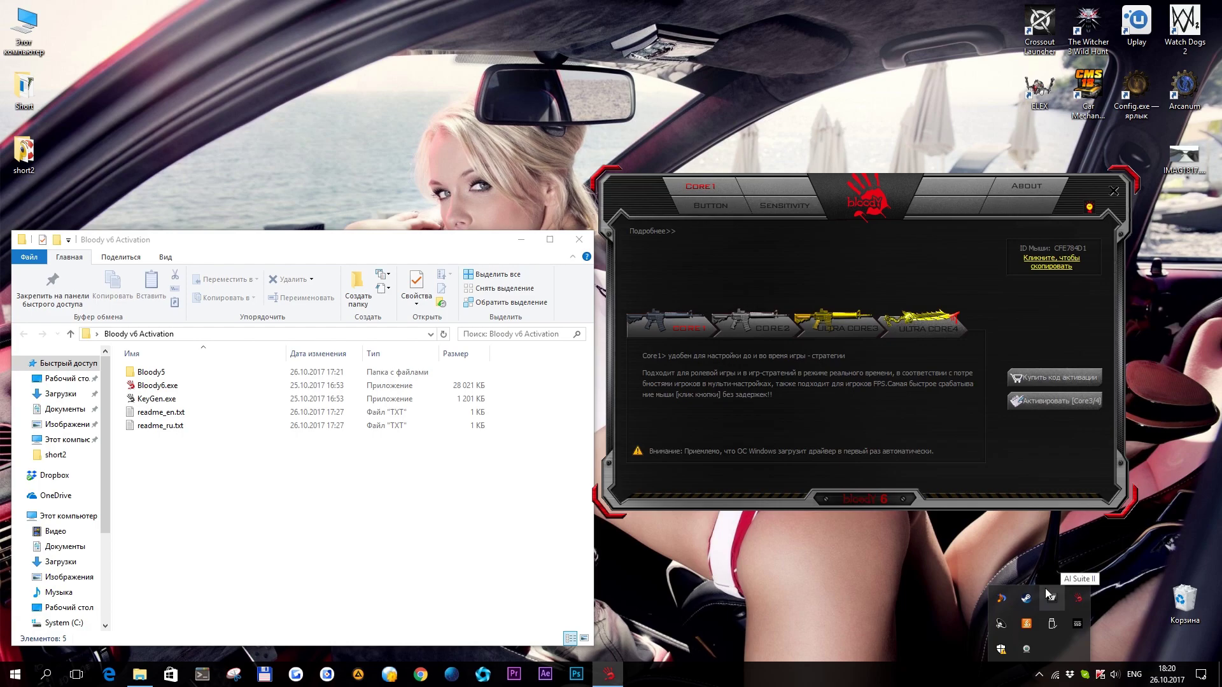
click(1040, 674)
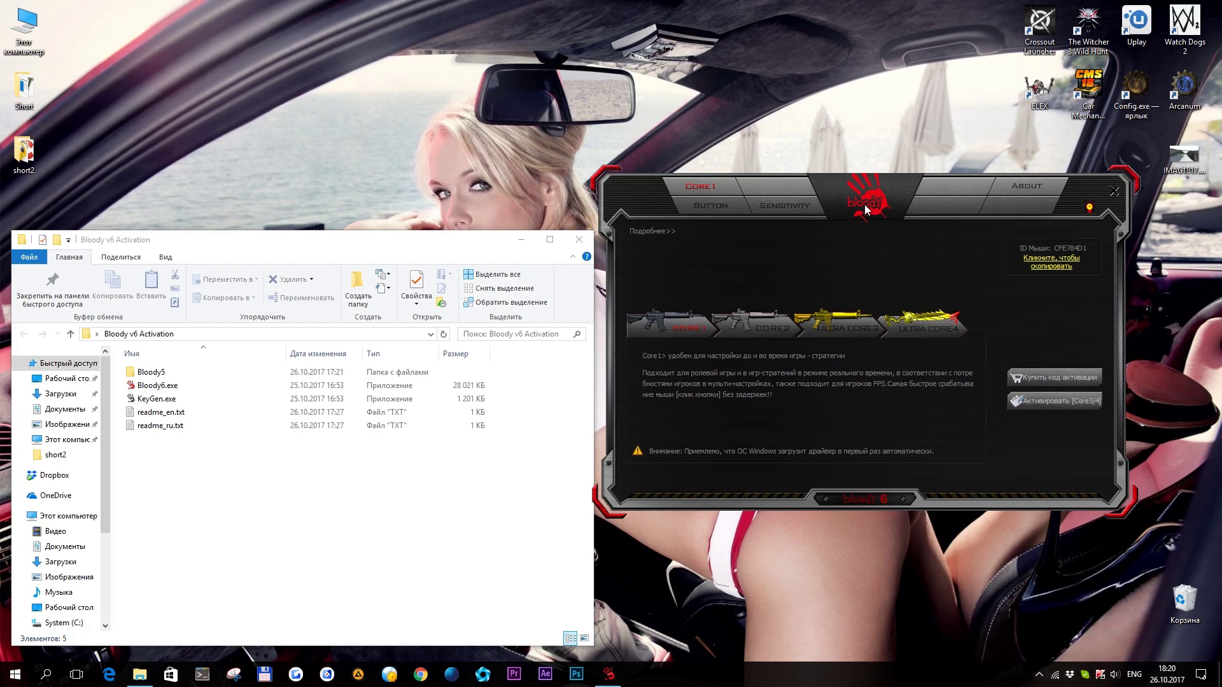
drag(864, 205, 920, 56)
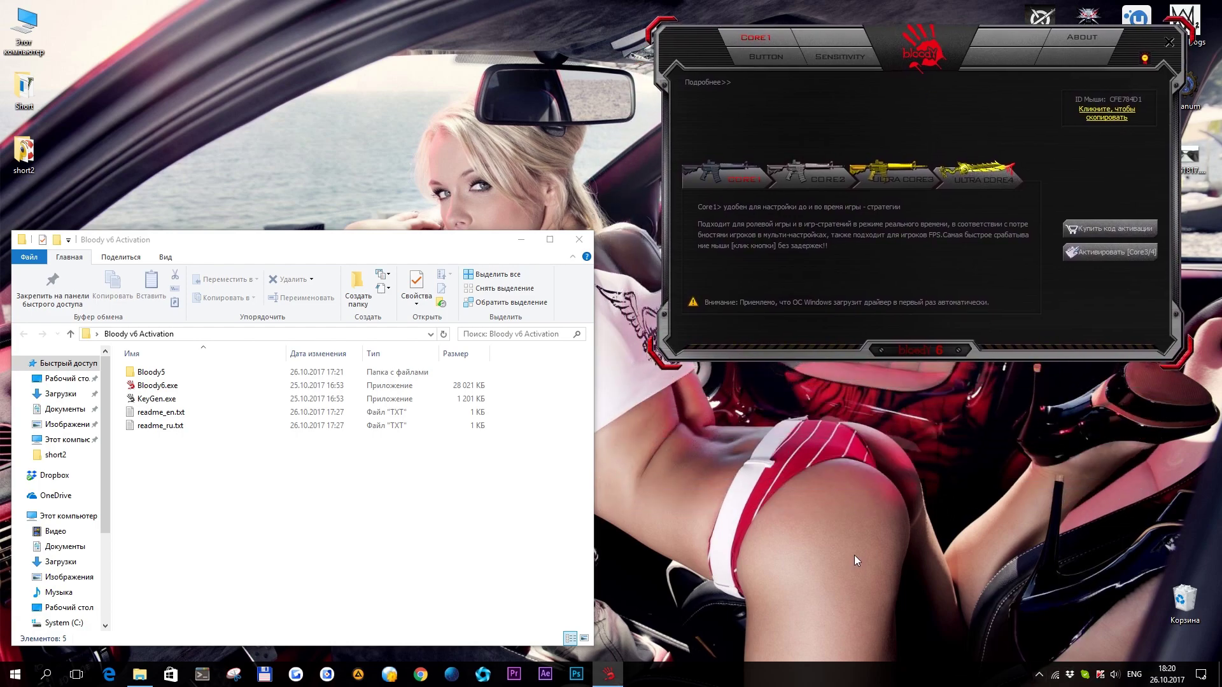
right_click(841, 683)
click(886, 618)
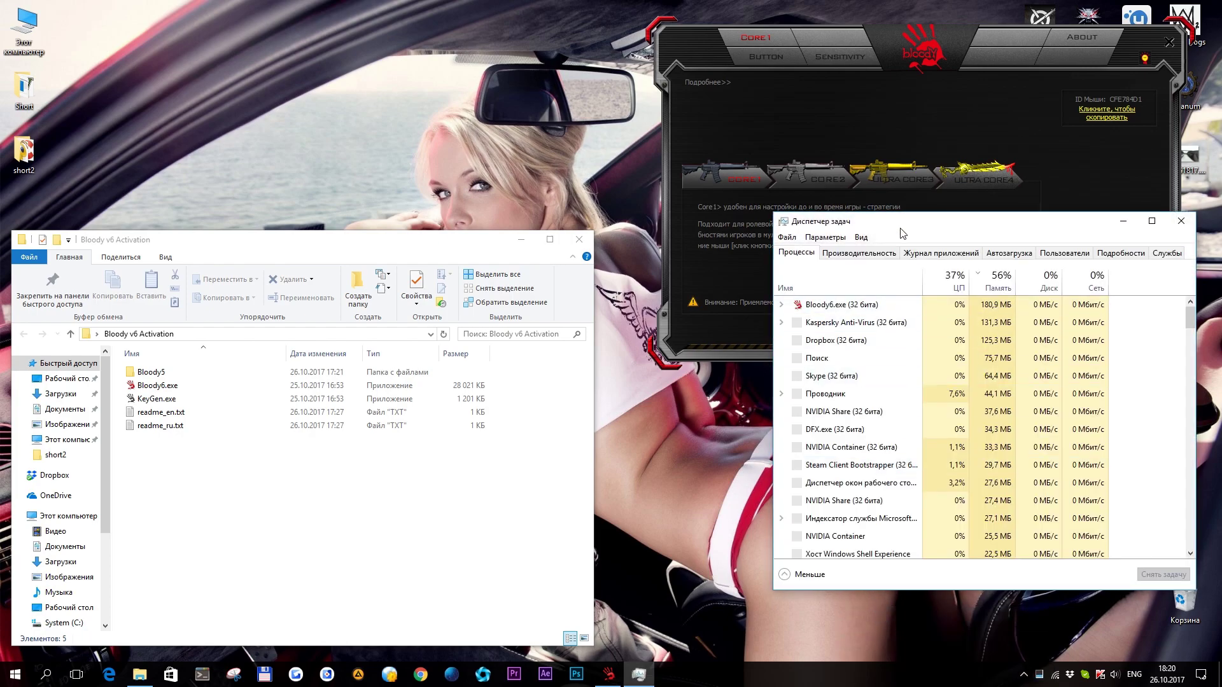
drag(901, 230, 793, 295)
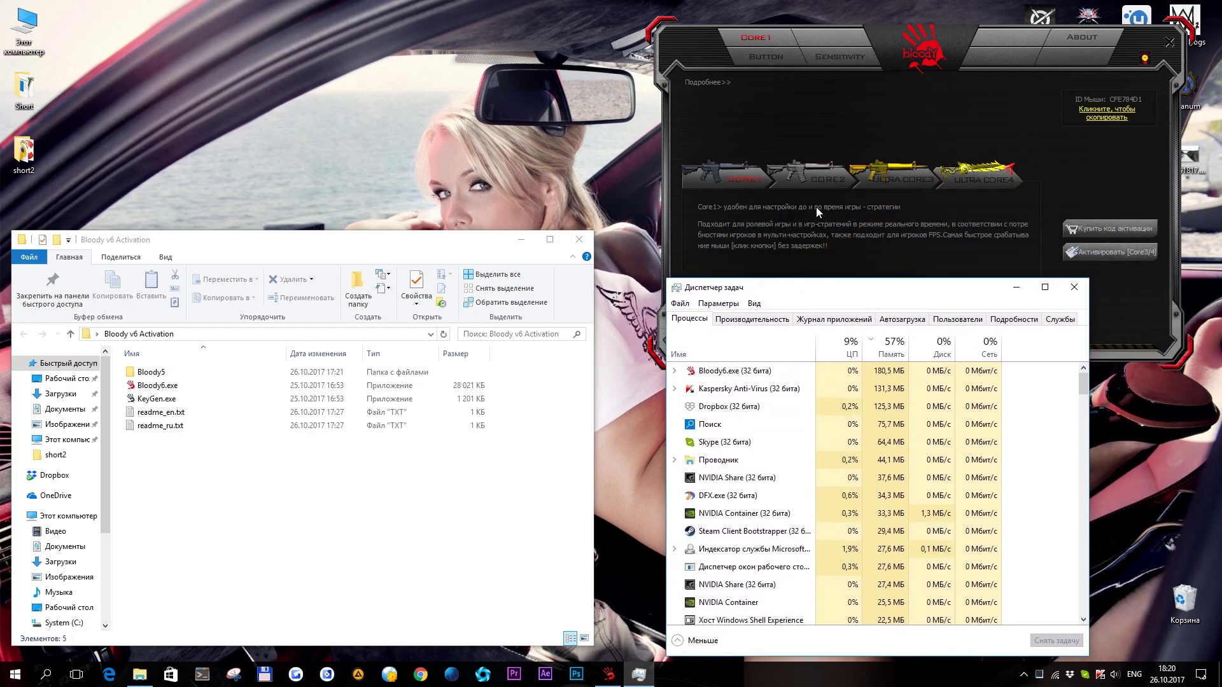
click(714, 376)
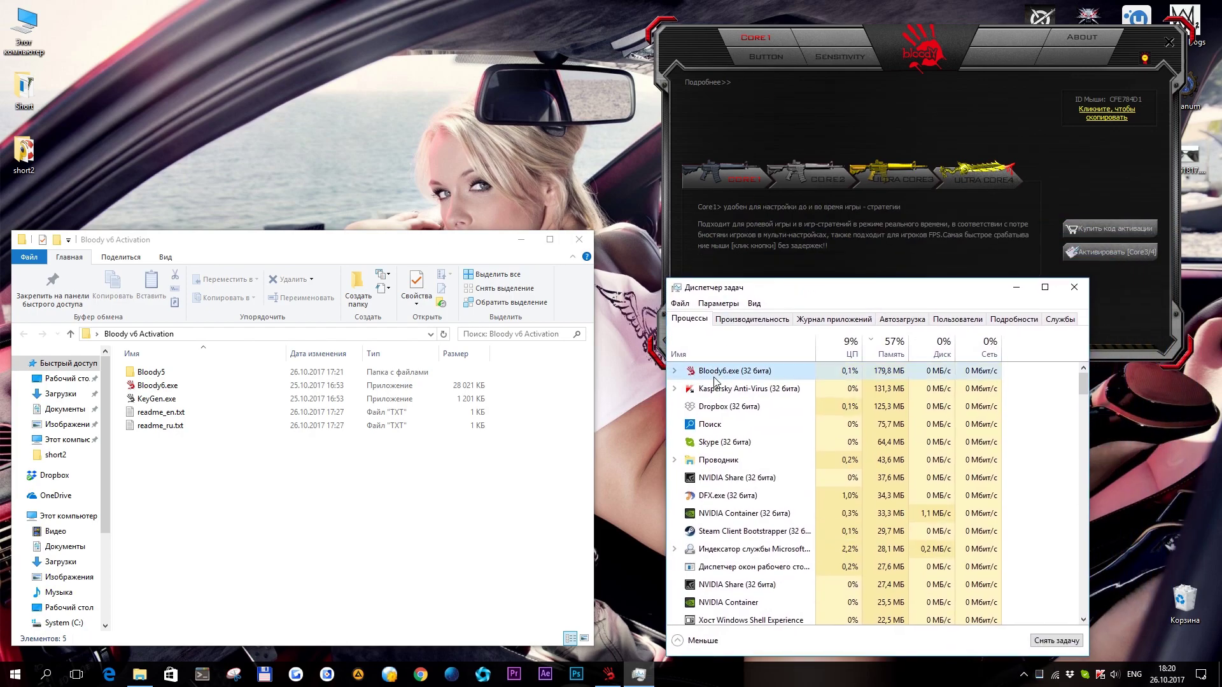
Switch the mouse to Core2 mode, then end the Bloody6.exe process and close Task Manager
click(696, 52)
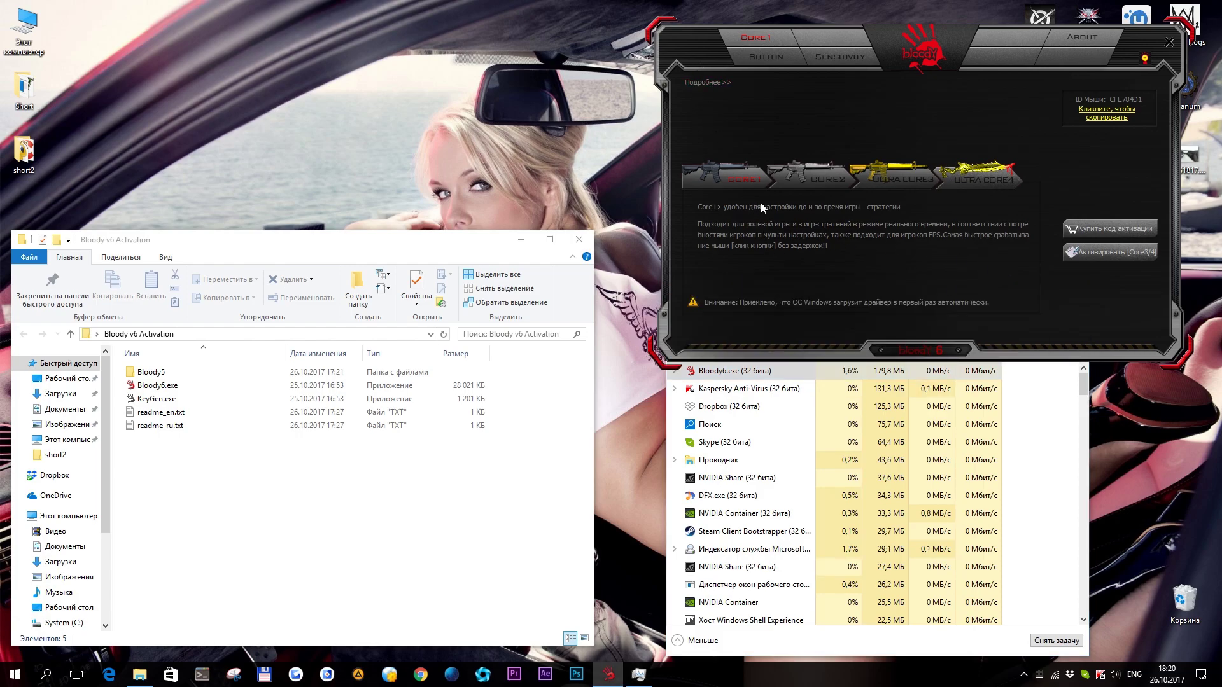
click(800, 180)
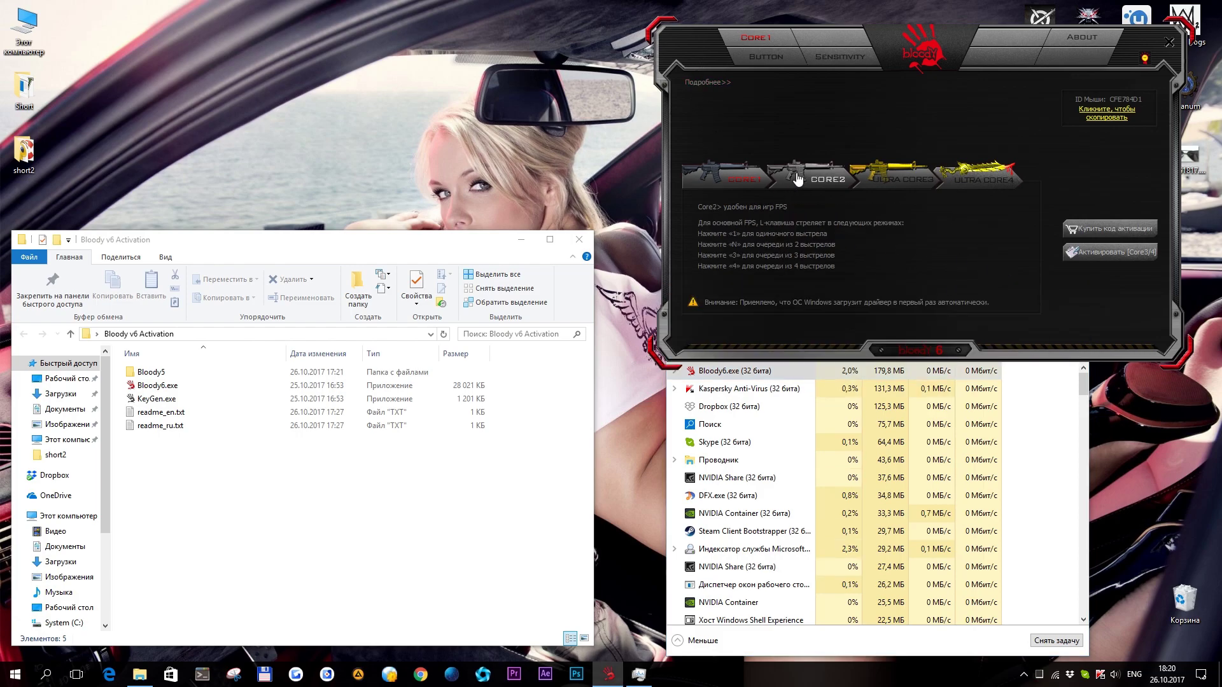
click(798, 179)
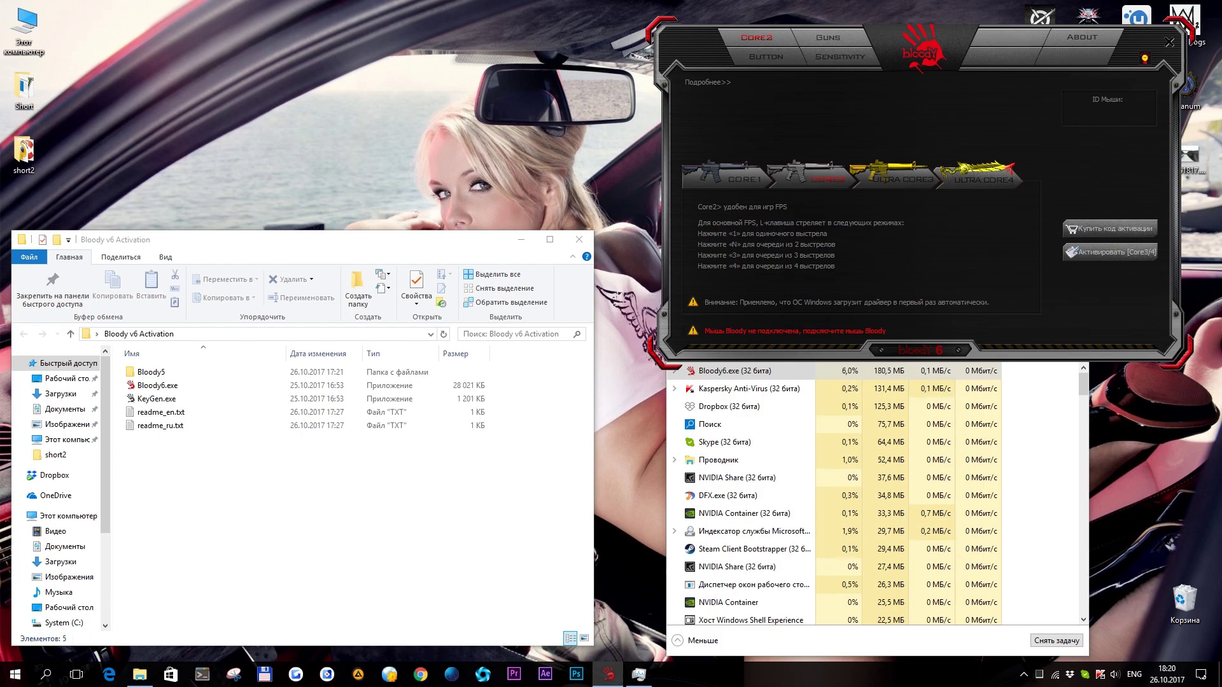
key(alt+Tab)
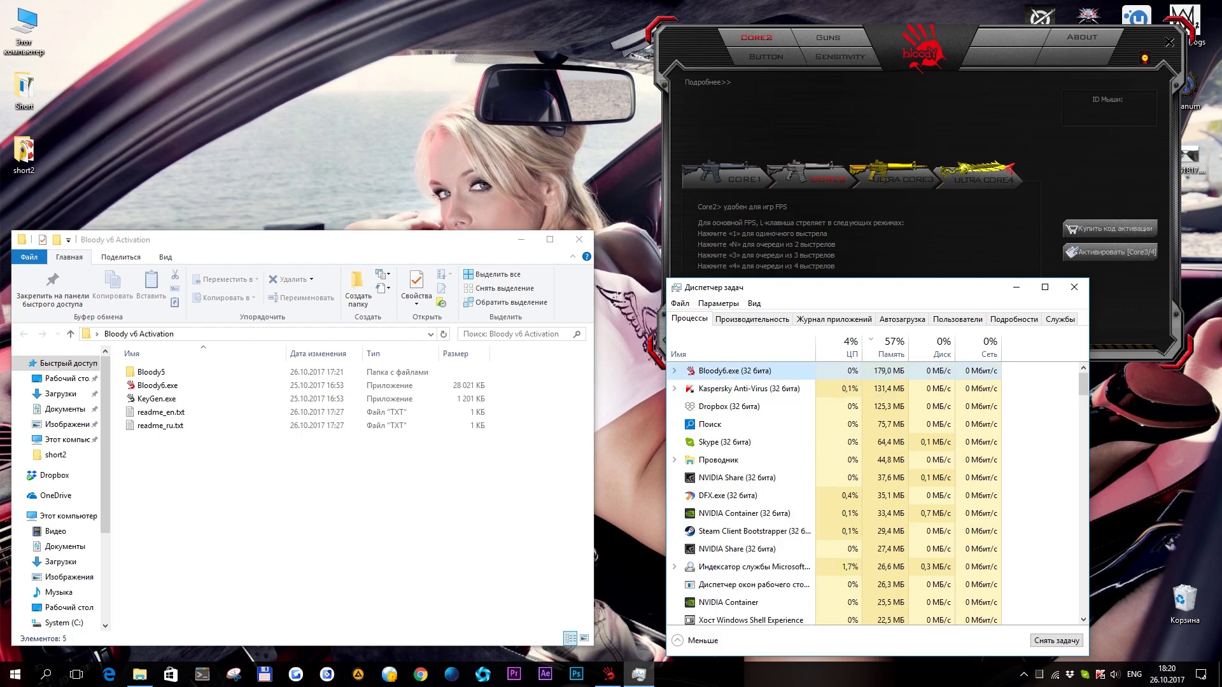
right_click(679, 379)
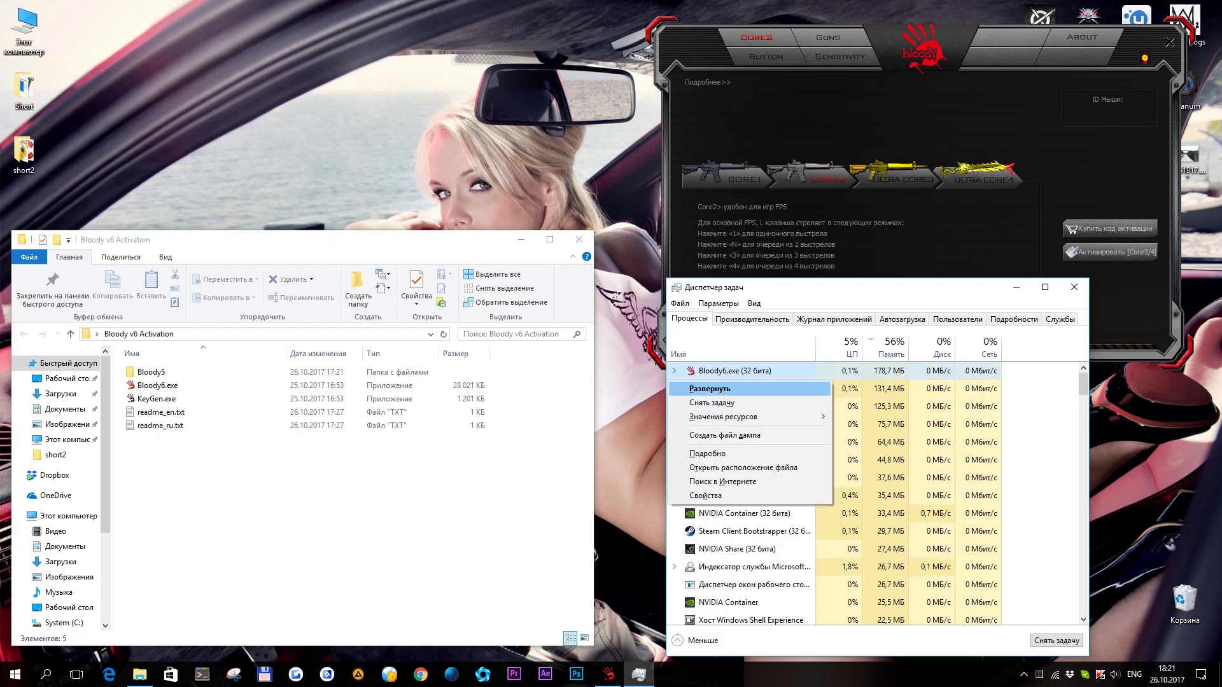
click(711, 403)
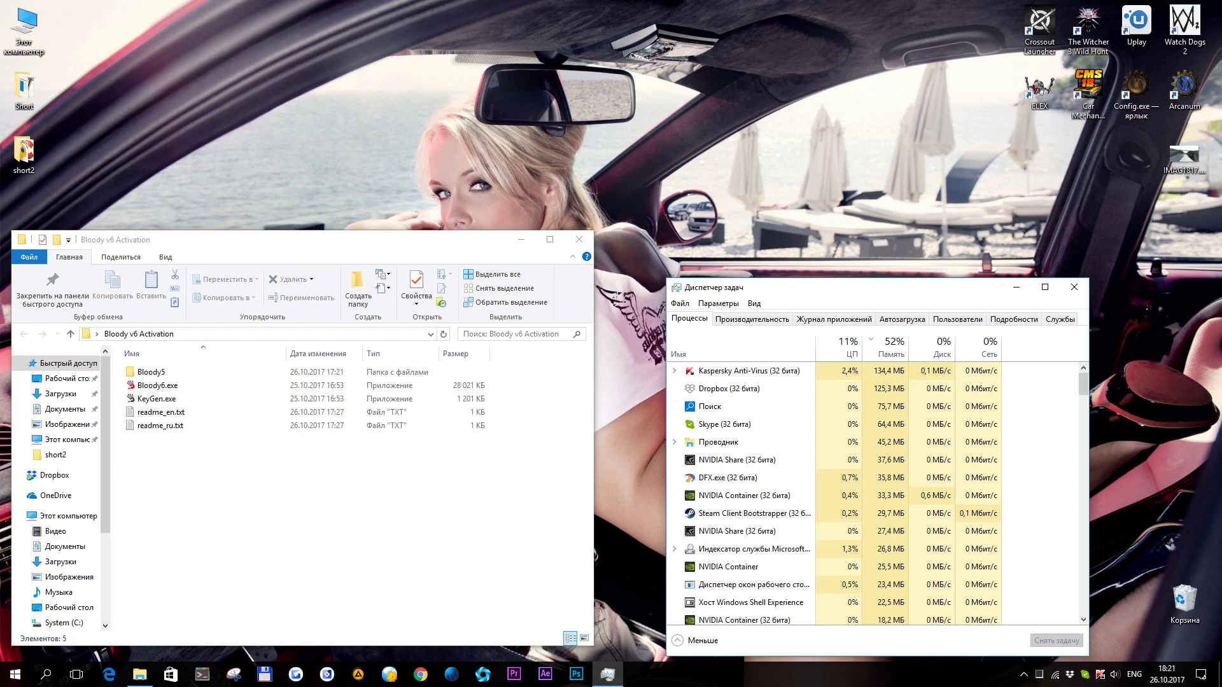
key(alt+F4)
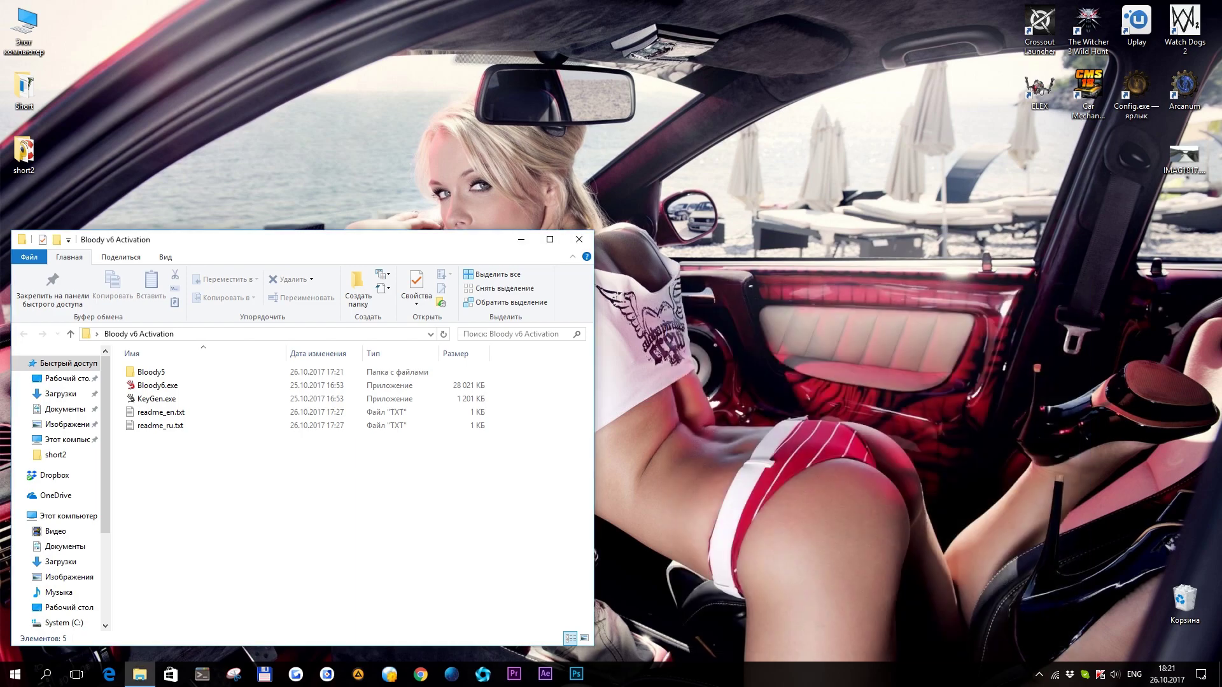
Navigate into the Bloody5 folder and select Bloody5.exe with the keyboard
key(Down)
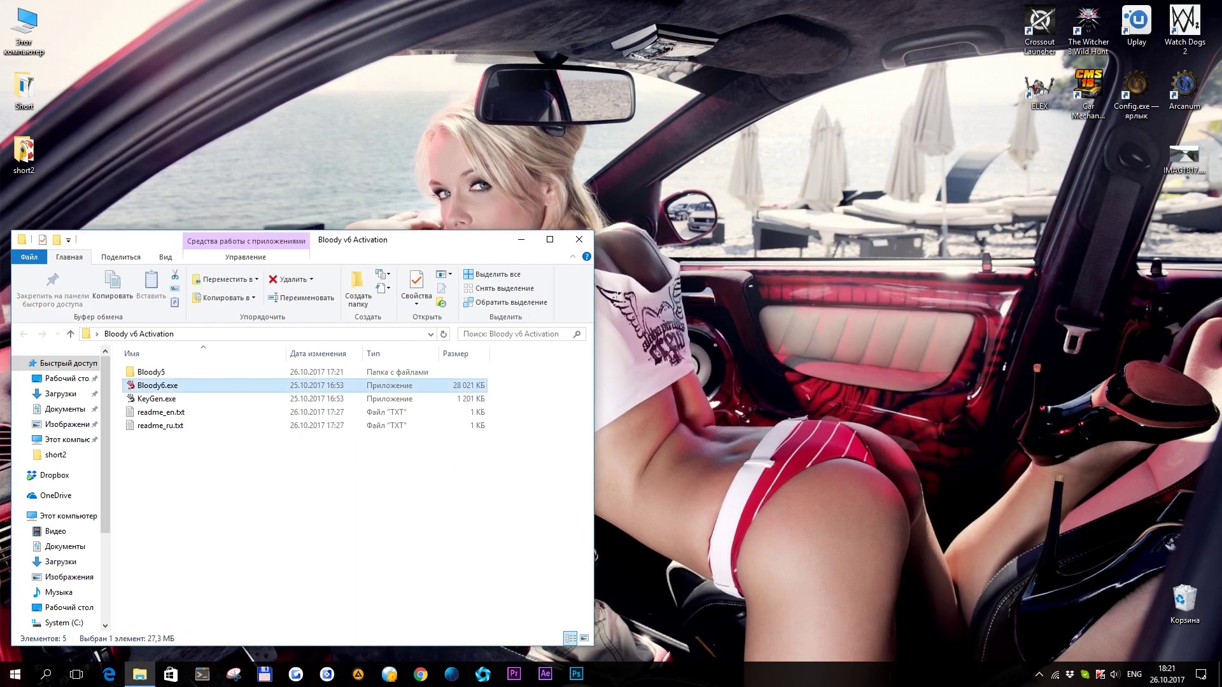
key(Down)
key(Up)
key(Up)
key(Return)
key(Down)
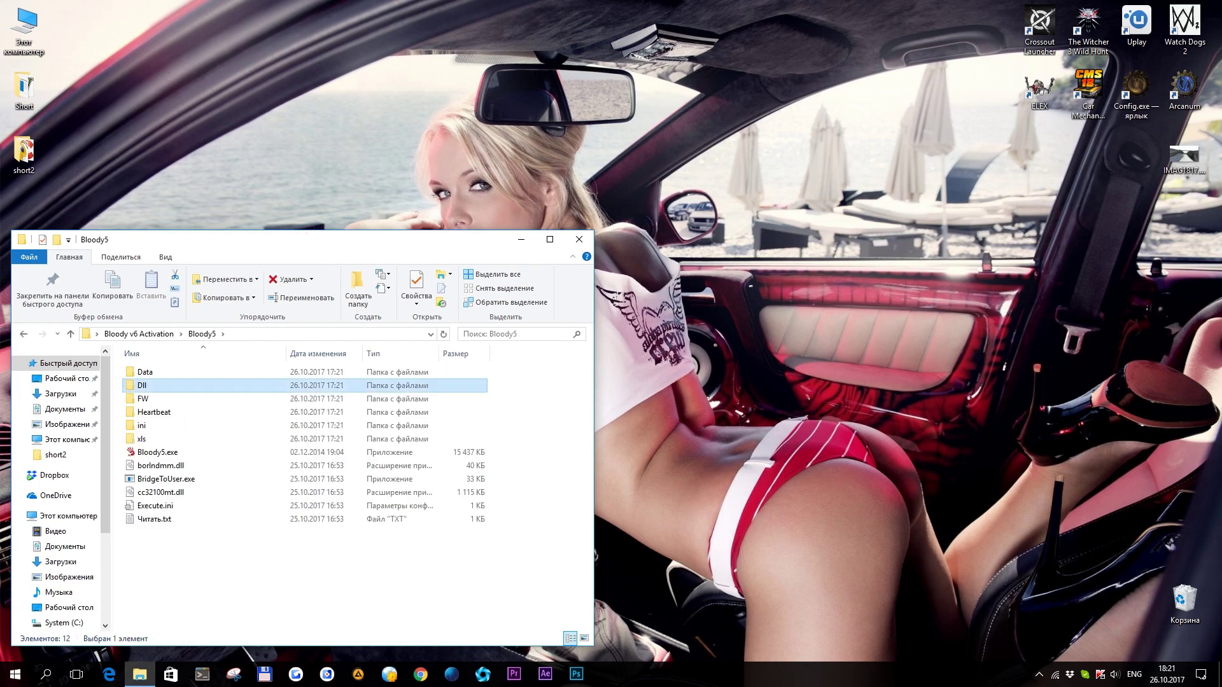
key(Down)
key(Down)
key(Down)
key(Down)
key(Down)
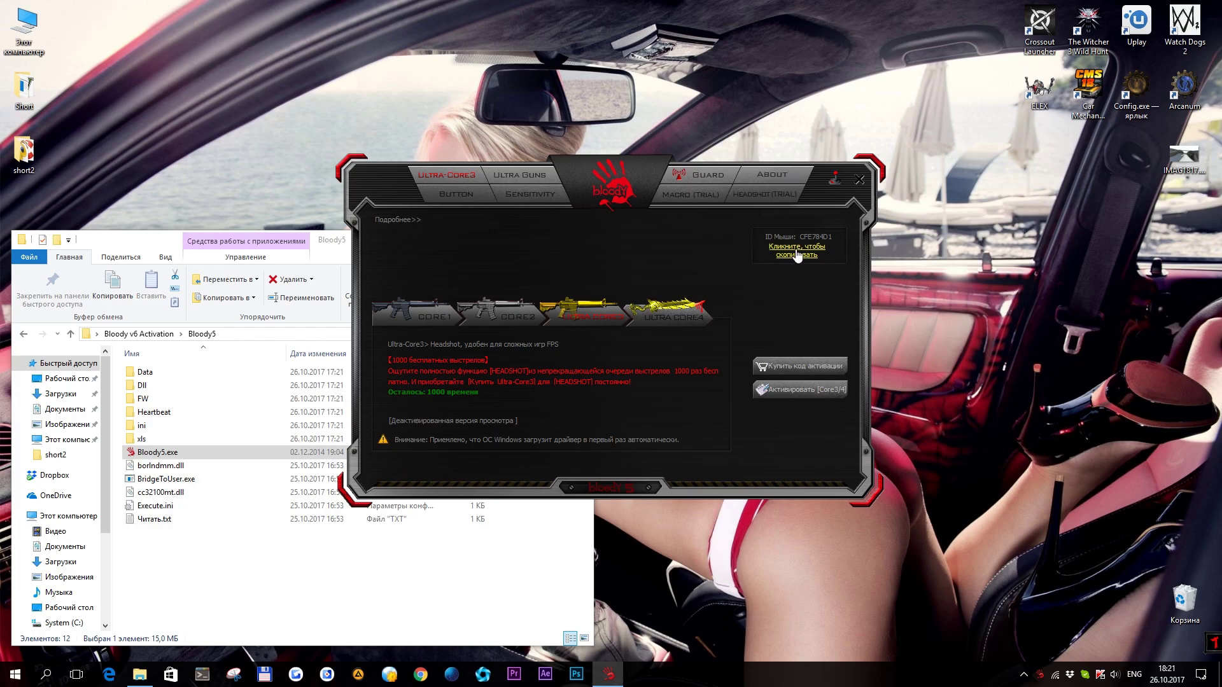
Copy the mouse ID CFE784D1 to the clipboard and dismiss the copied notice
click(797, 255)
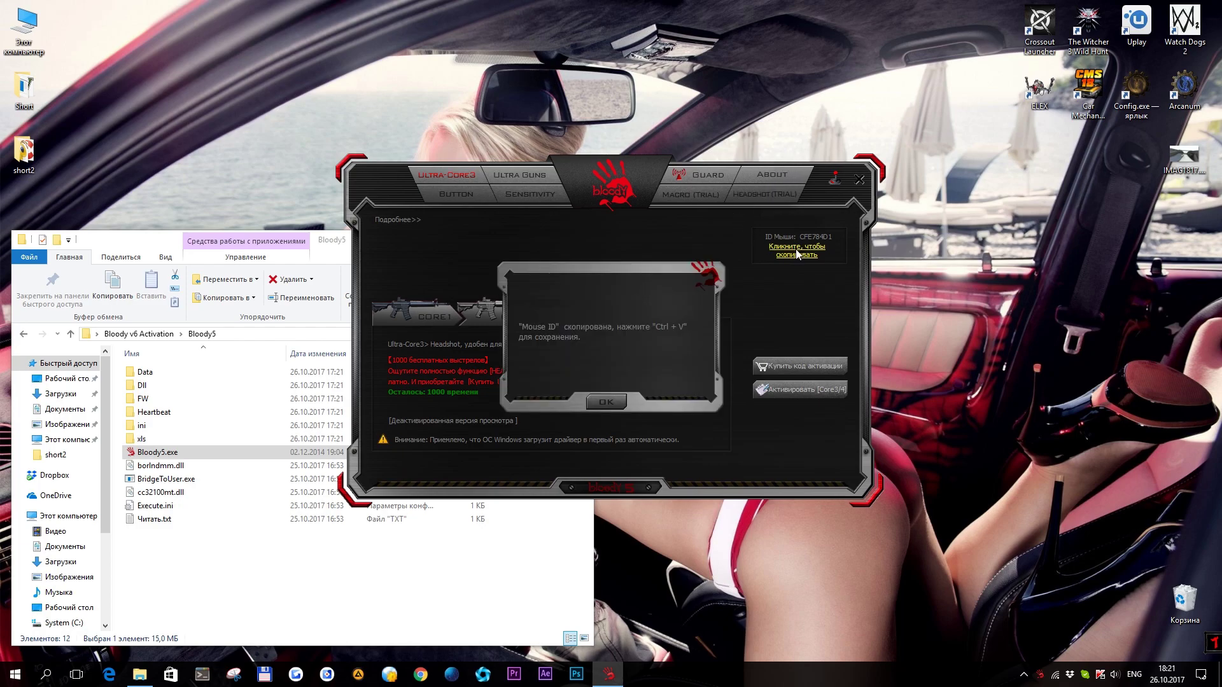
click(609, 402)
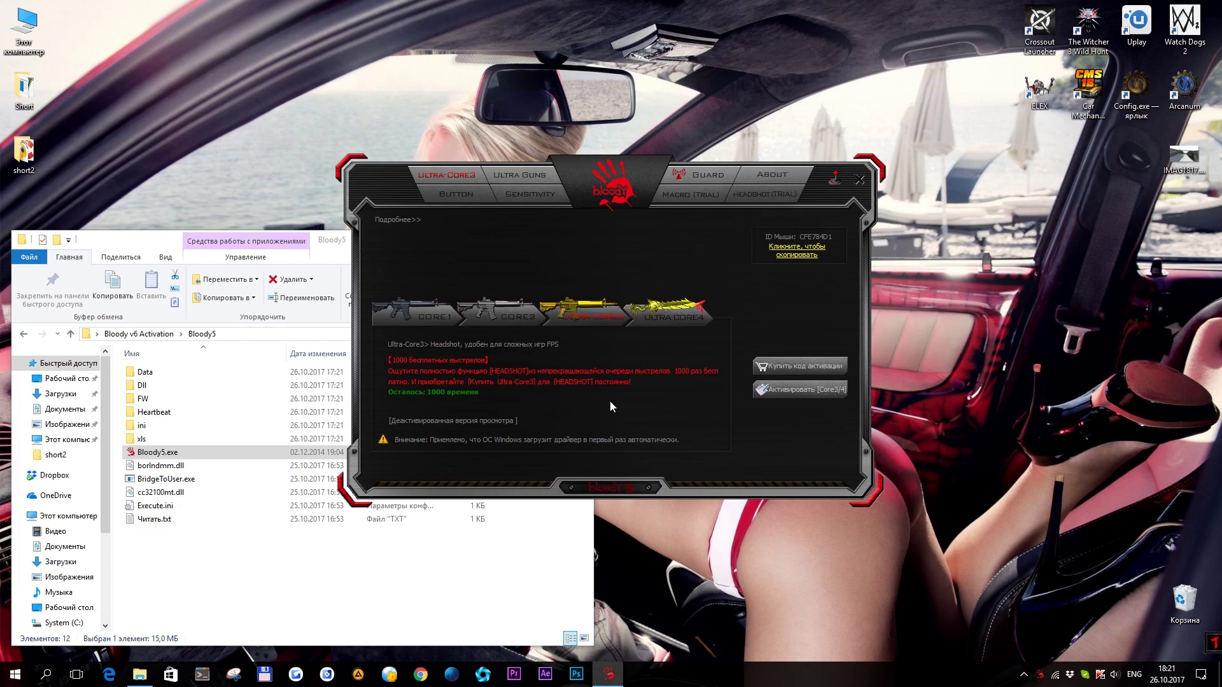
Run KeyGen.exe, paste mouse ID CFE784D1, generate the license and save Bloody_CFE784D1.bld to the desktop
click(70, 333)
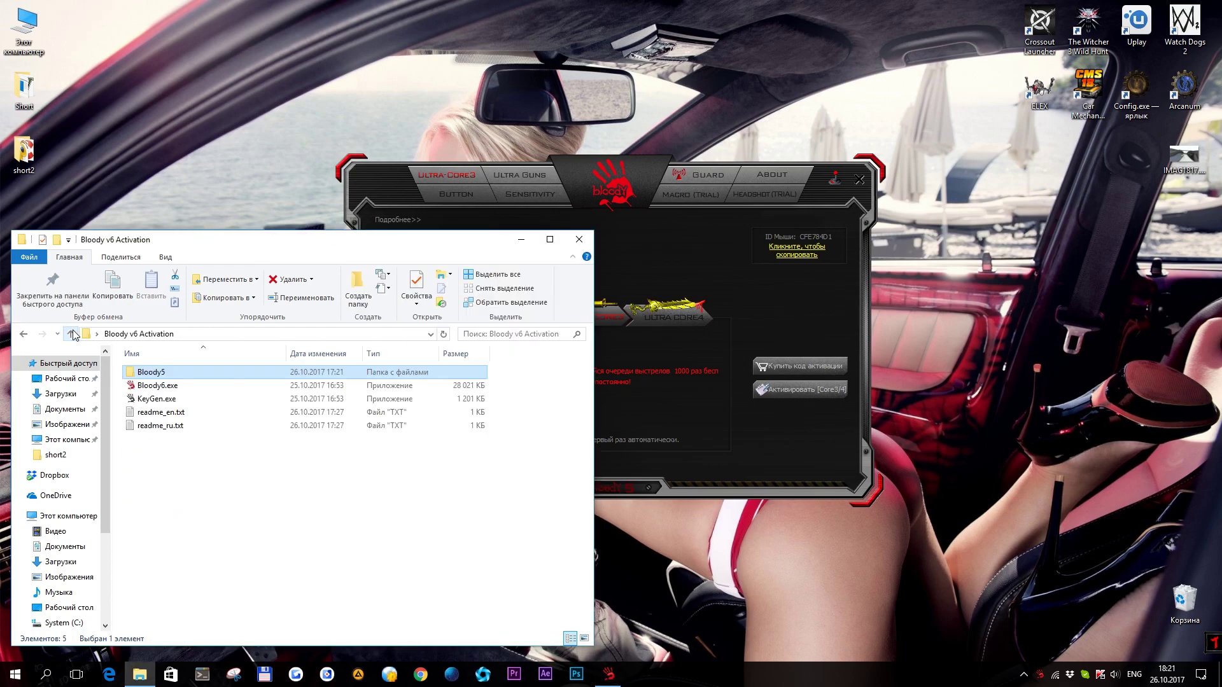
double_click(153, 401)
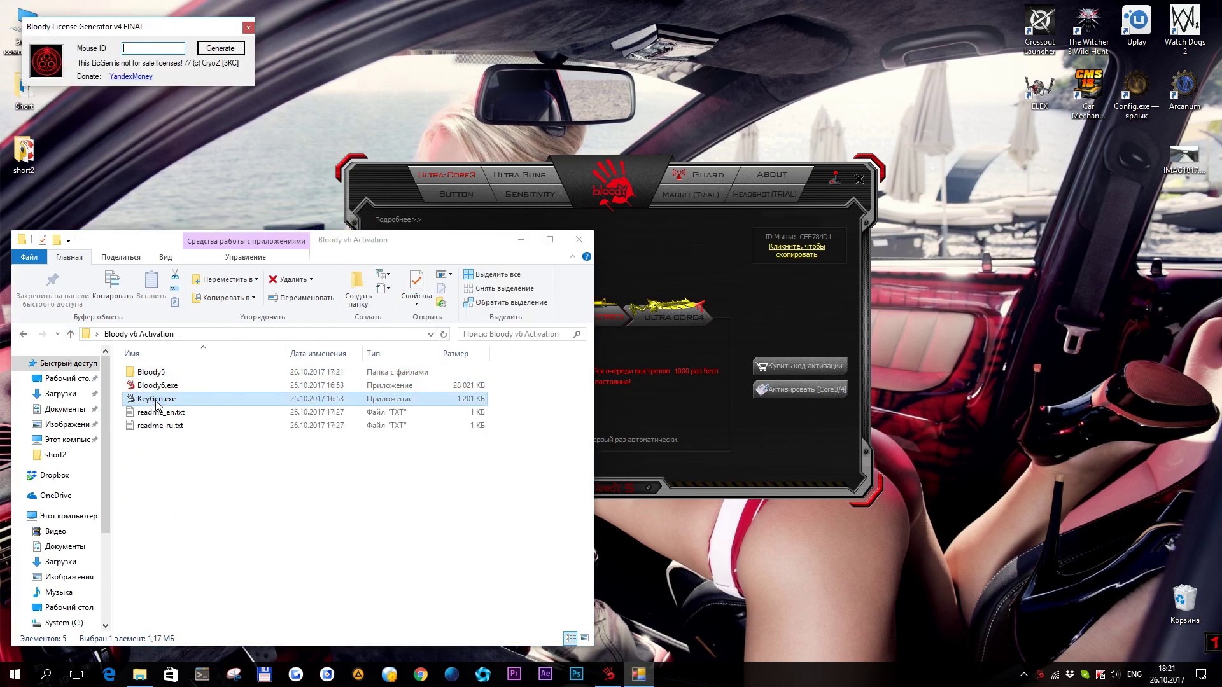
drag(159, 39, 434, 477)
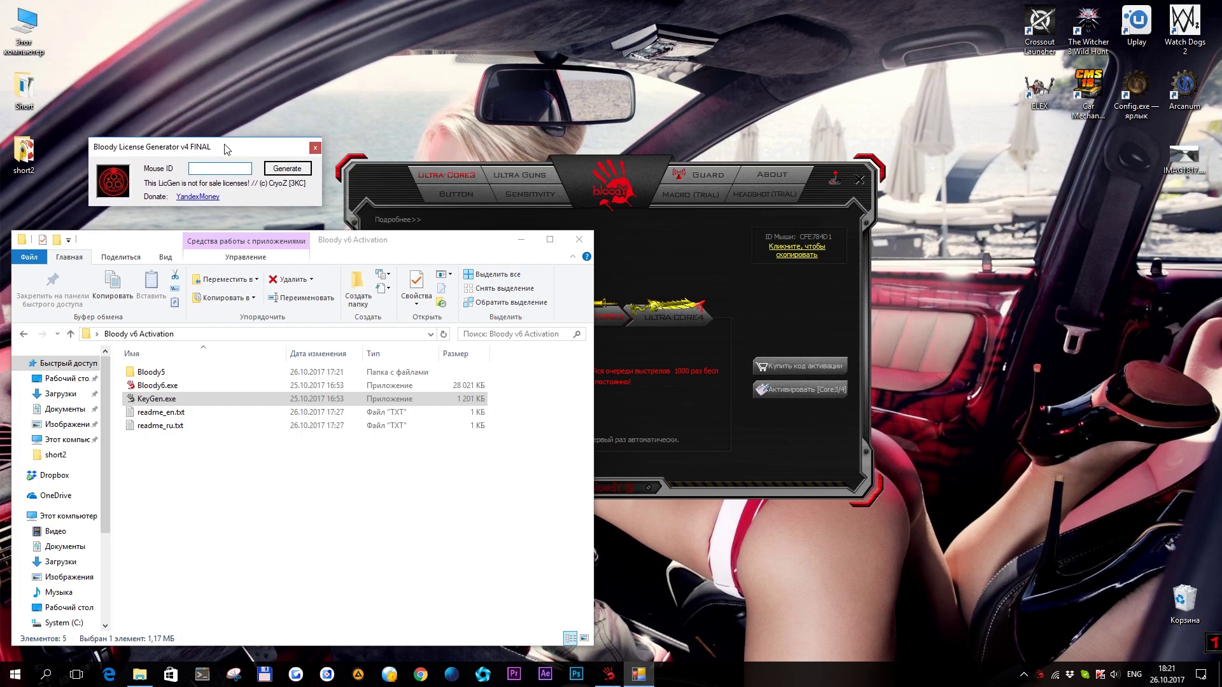
right_click(420, 506)
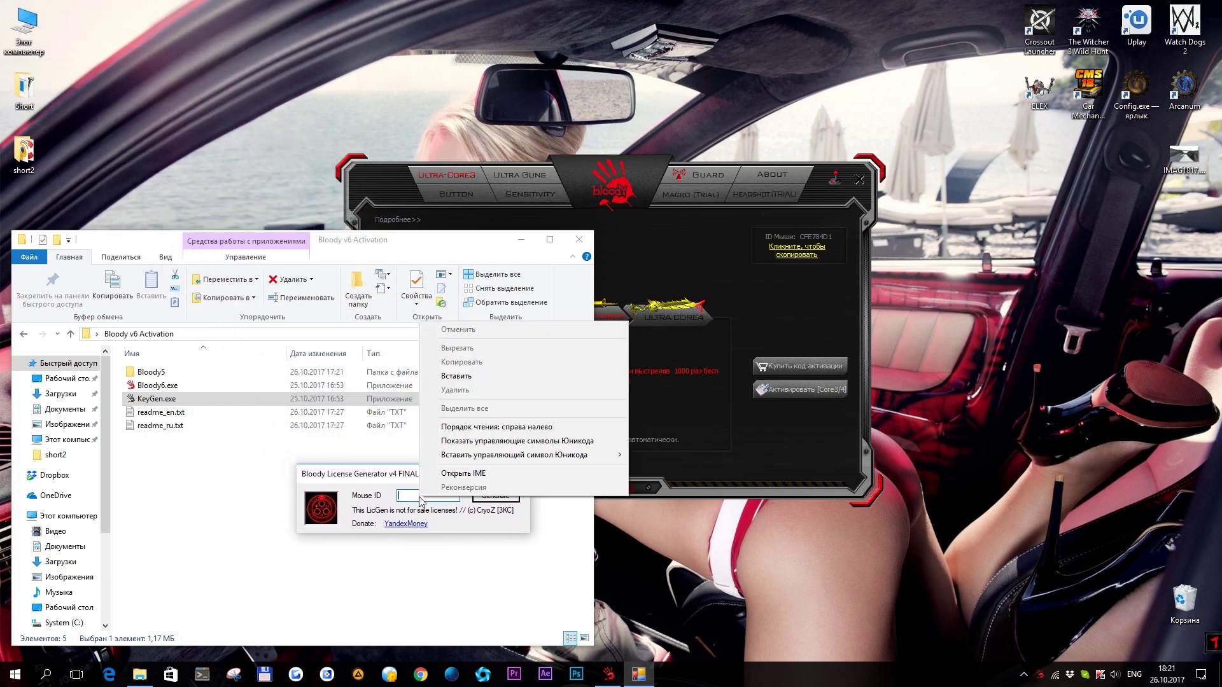
click(455, 378)
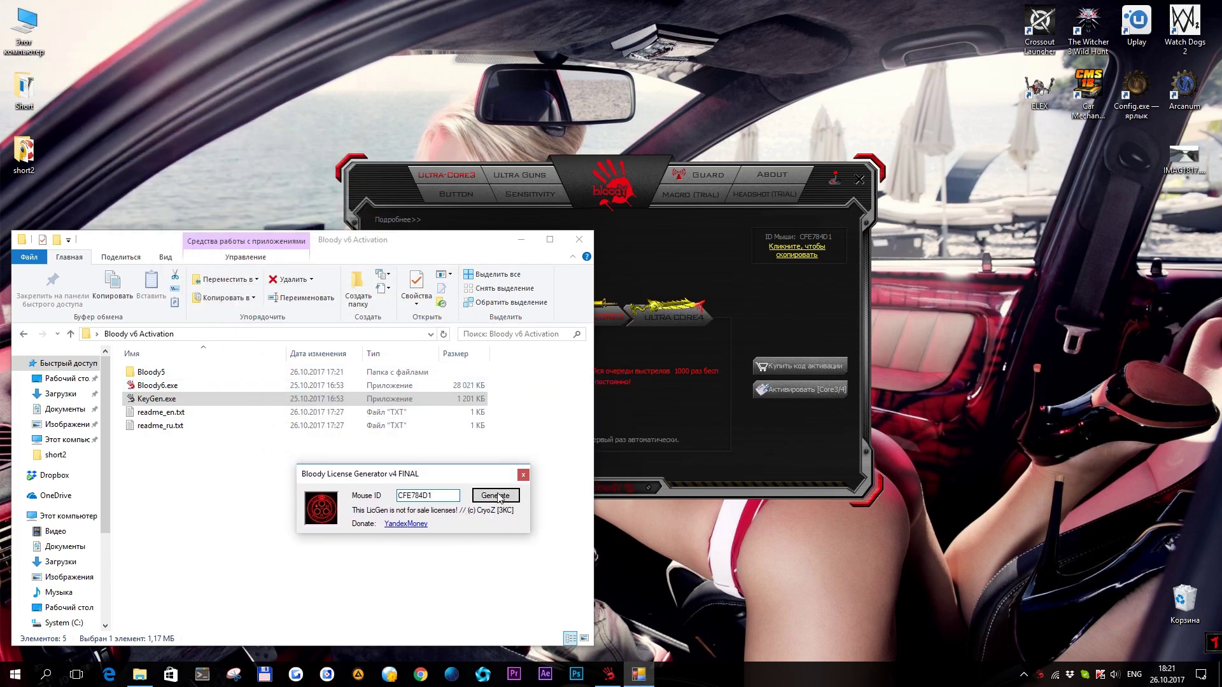
click(496, 495)
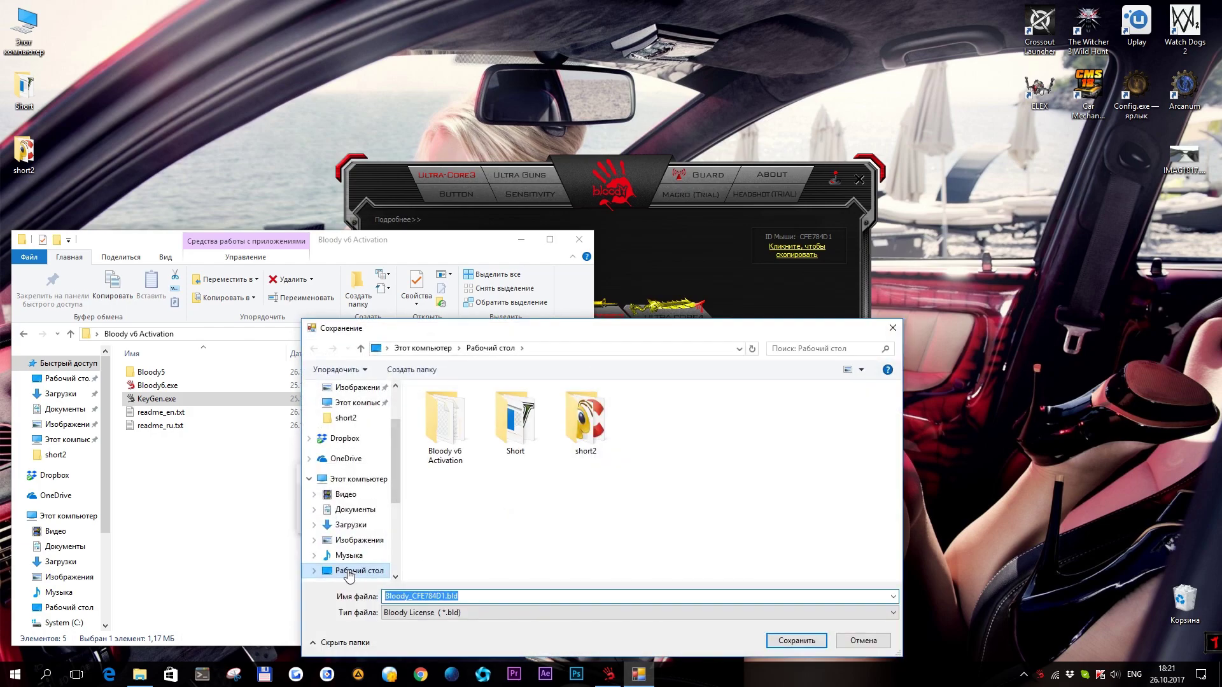
click(792, 637)
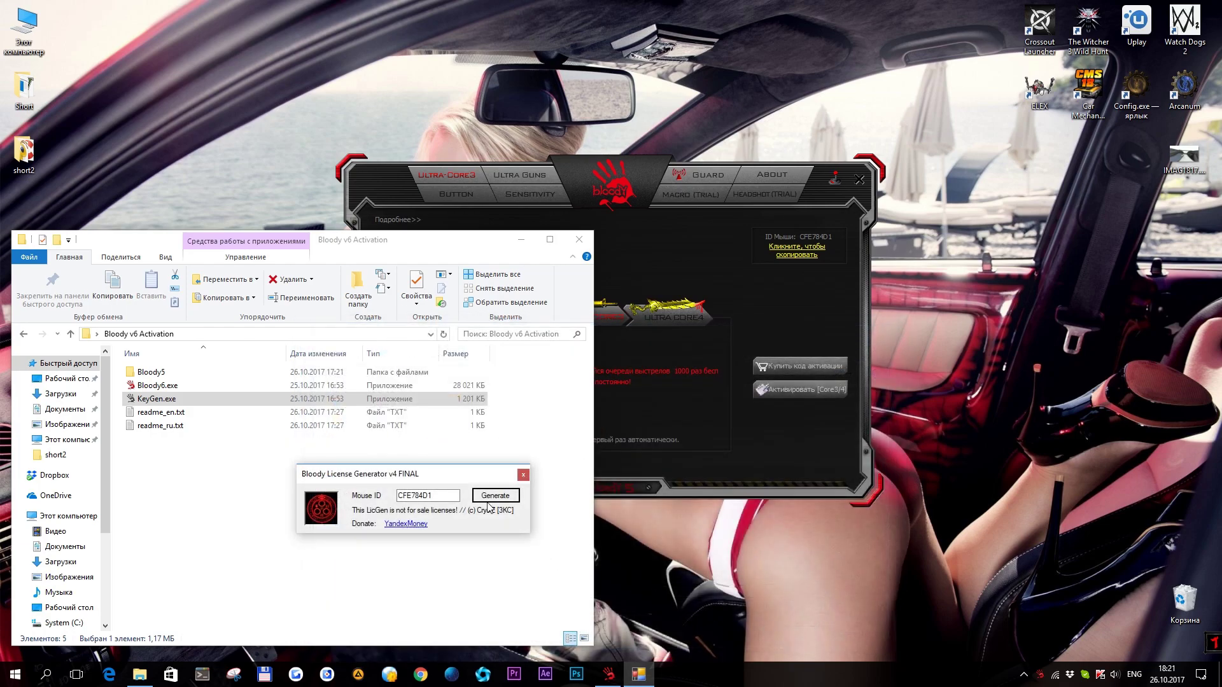
Close the generator and import Bloody_CFE784D1.bld in Bloody5 to activate Core3/4
click(523, 476)
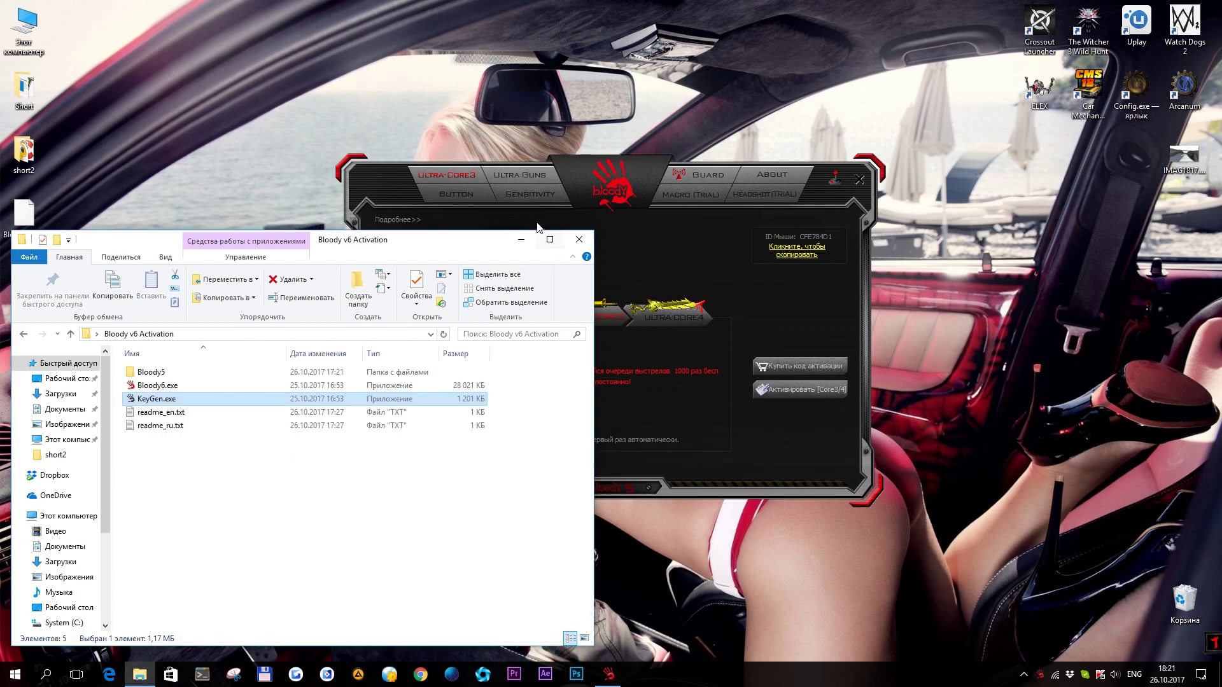
click(520, 239)
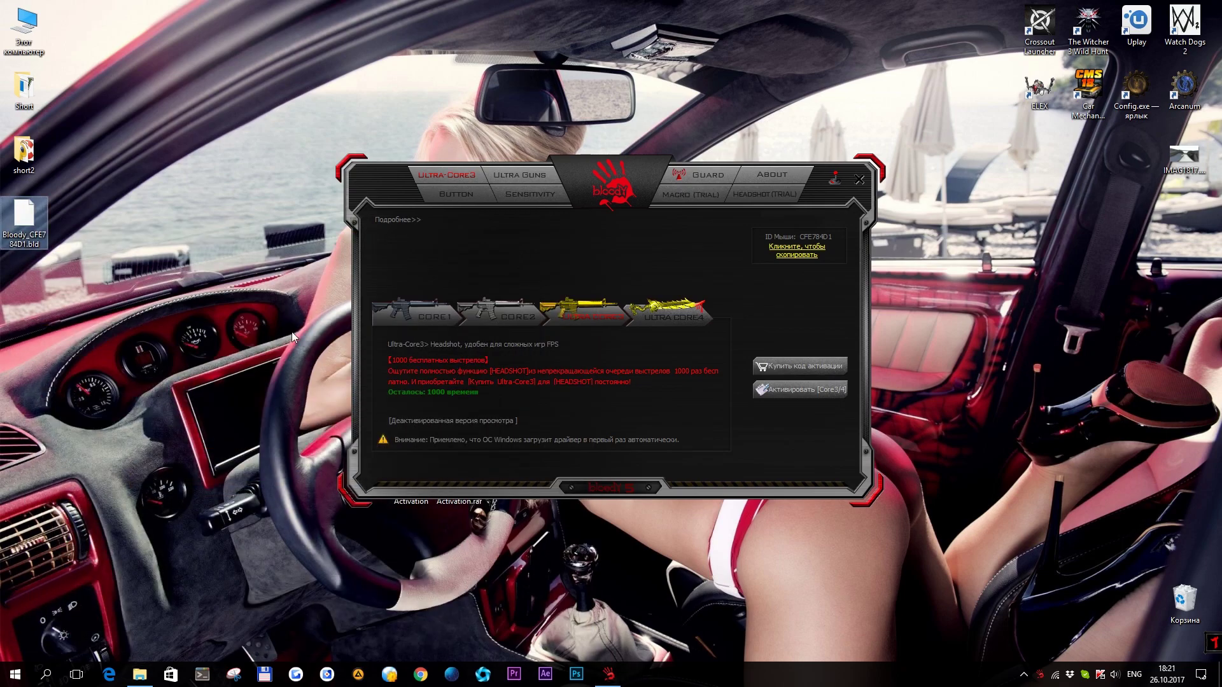
click(801, 388)
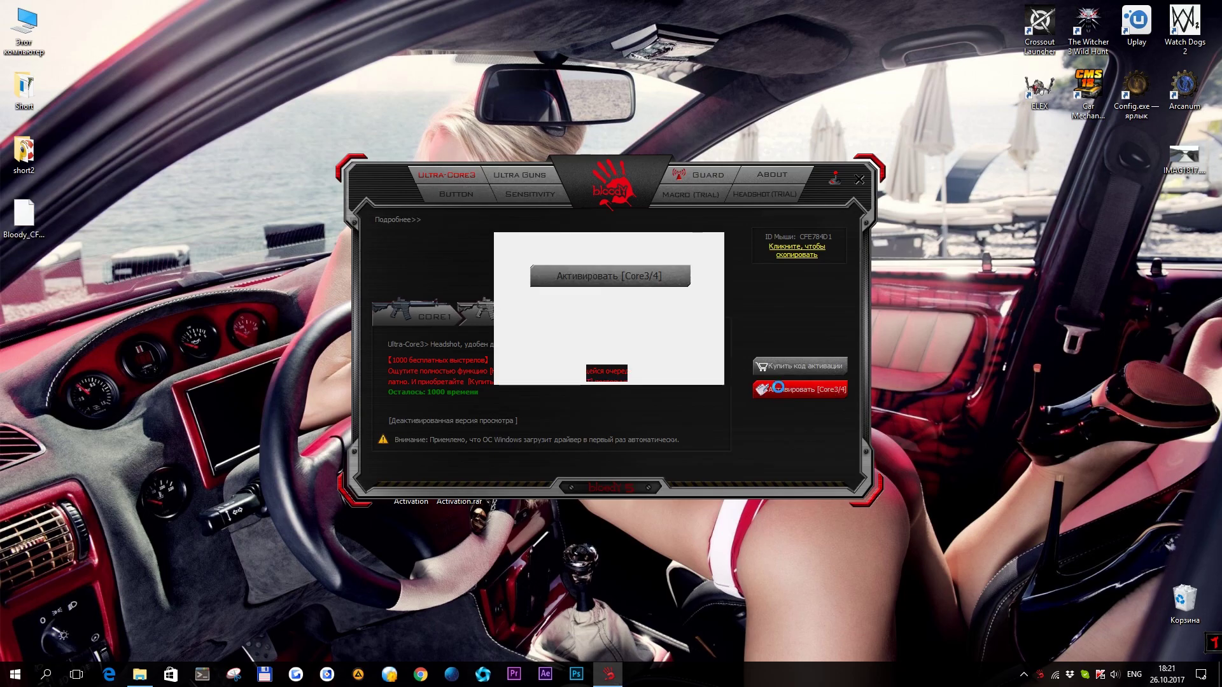
click(586, 280)
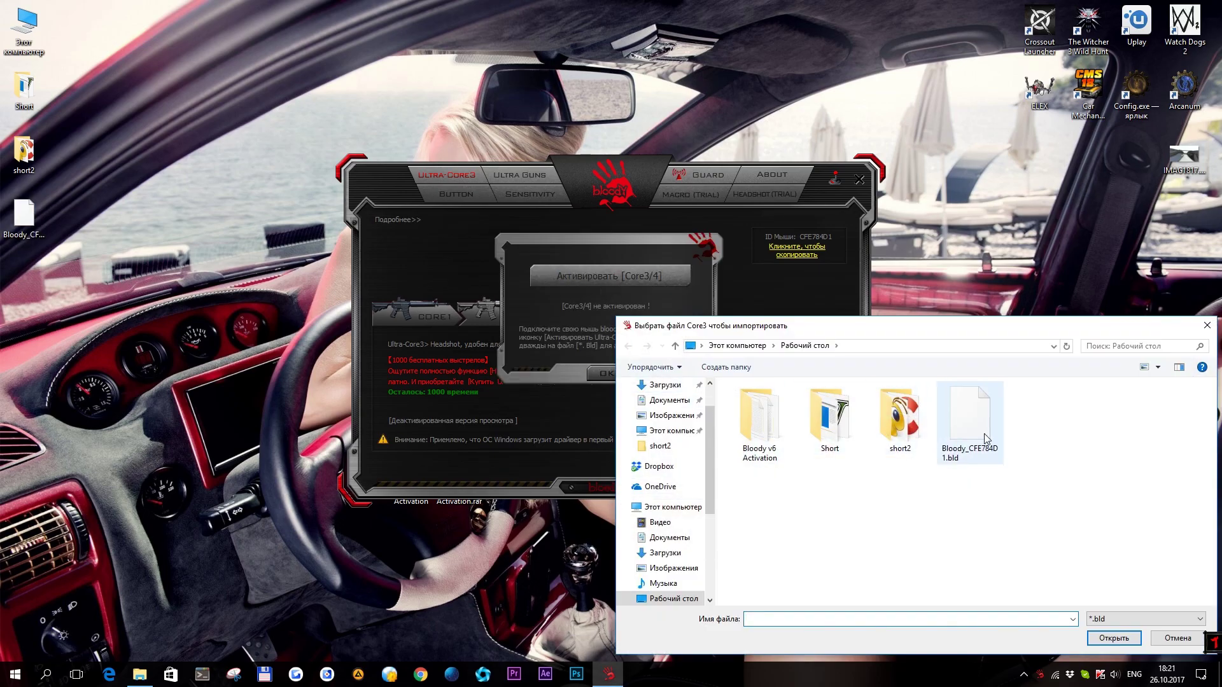
click(987, 438)
click(1111, 638)
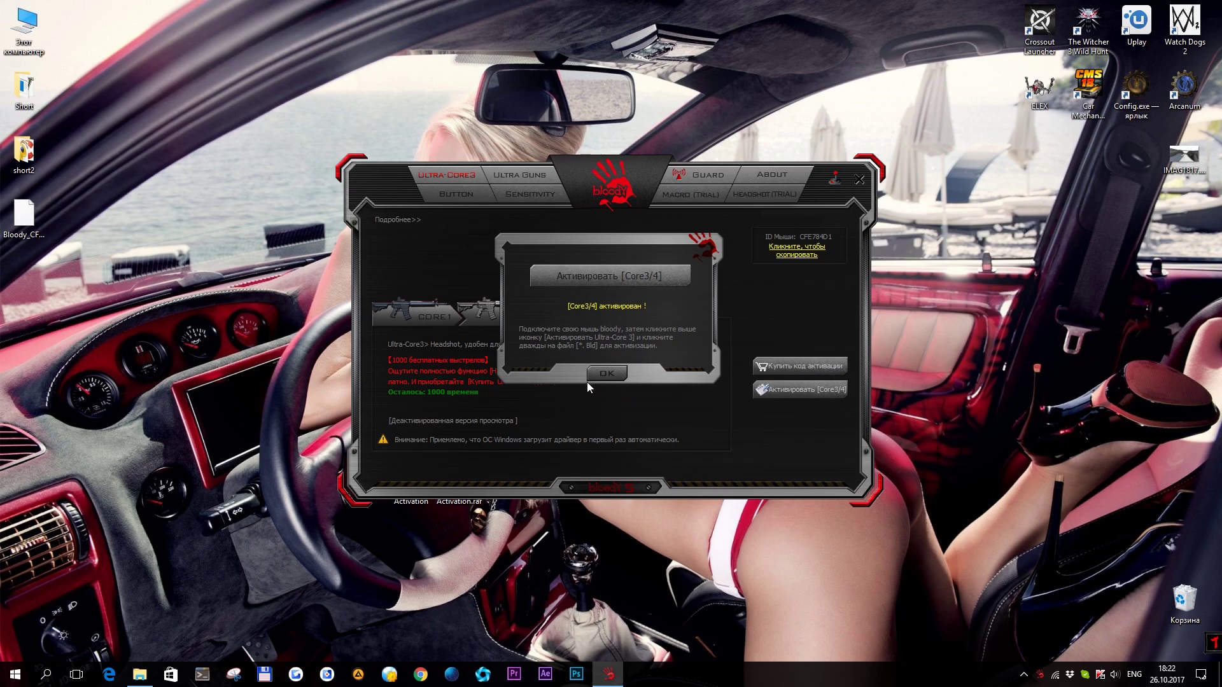
click(598, 369)
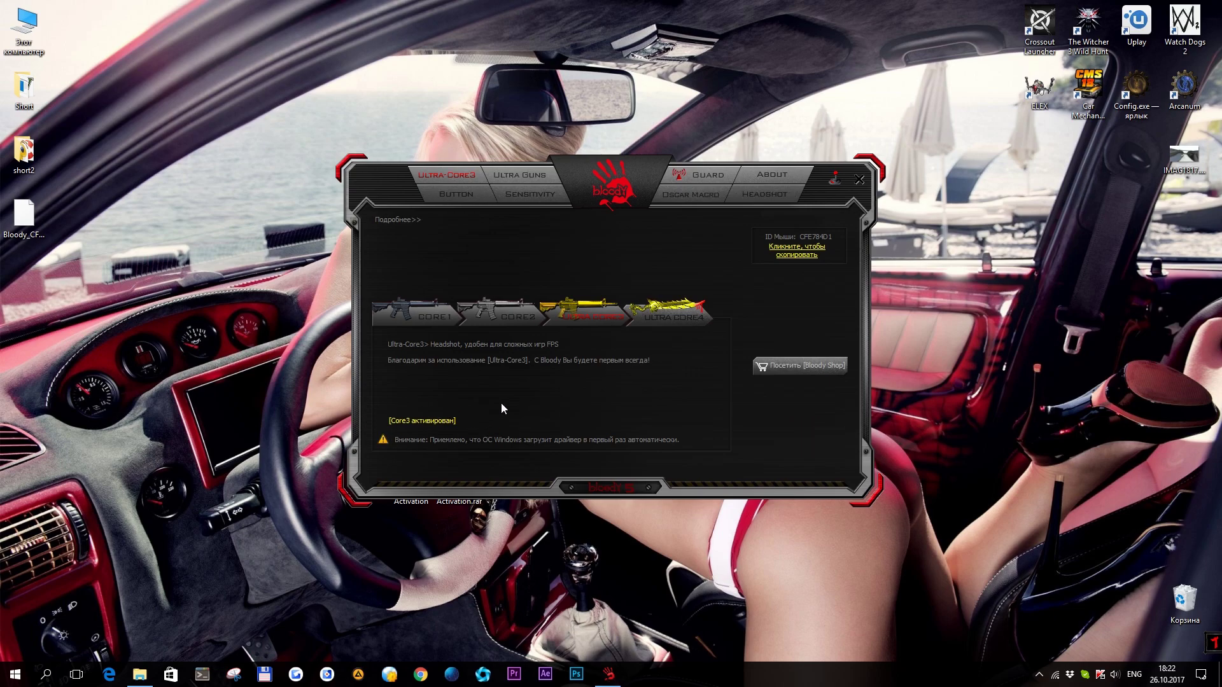
mouse_move(668, 315)
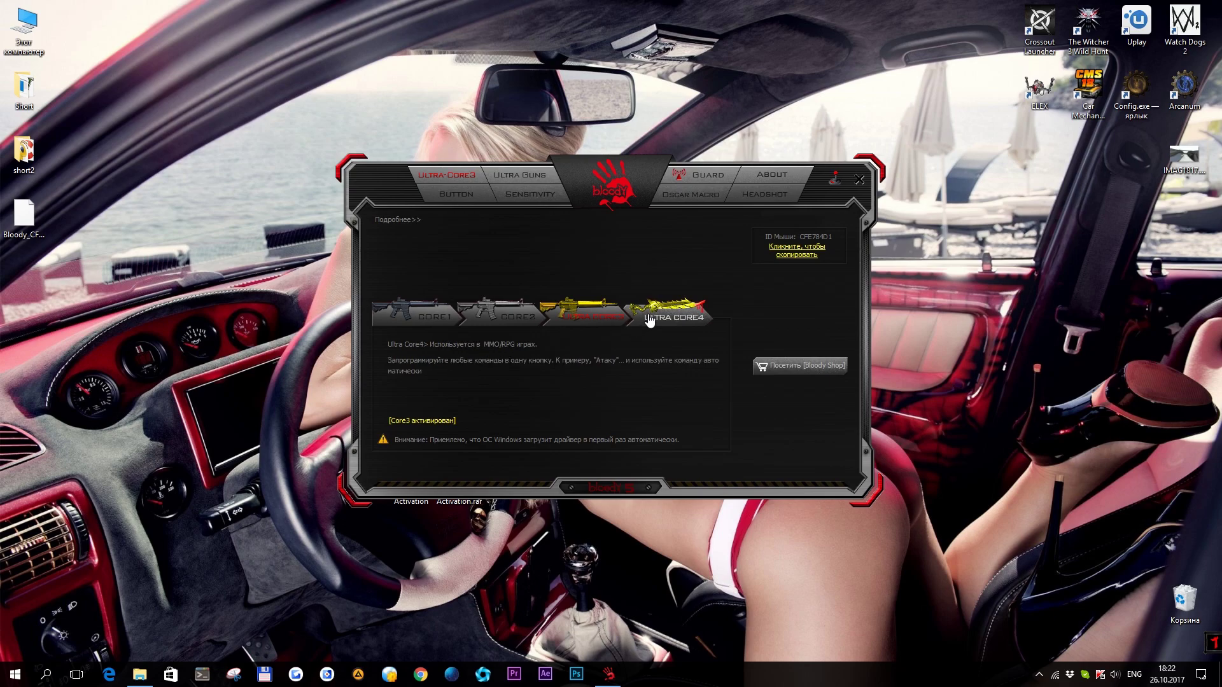
Browse the Oscar Macro and Headshot tabs, then return to the Core modes page
click(684, 196)
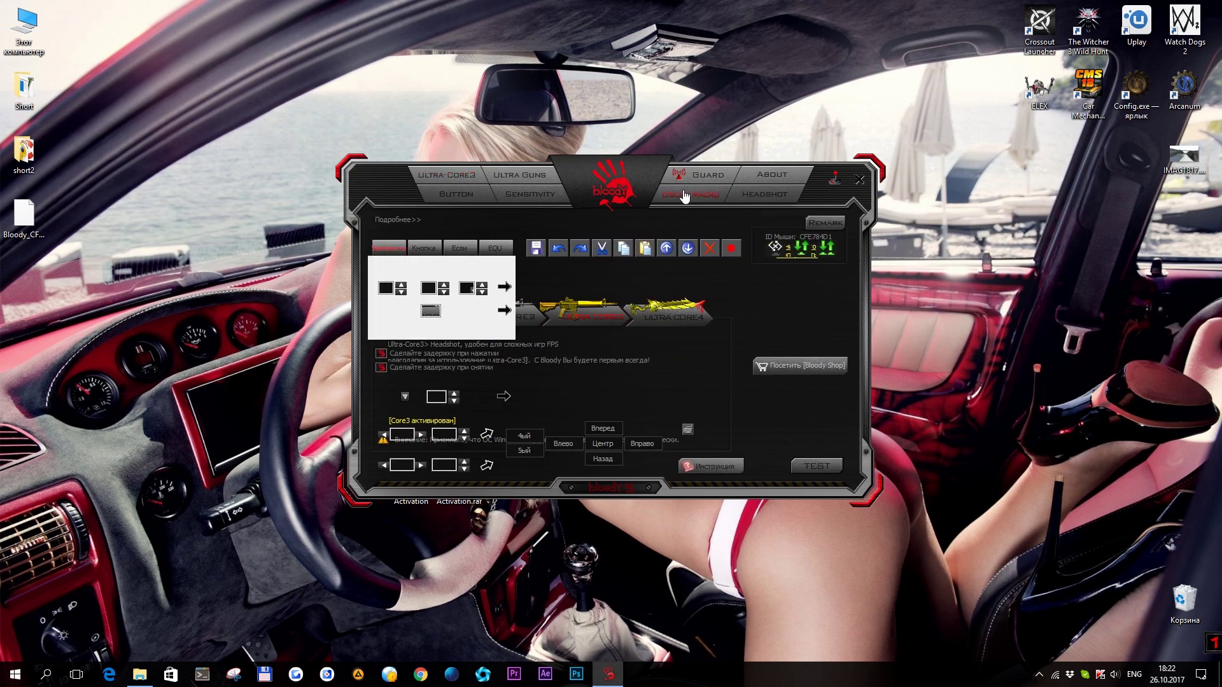
click(769, 194)
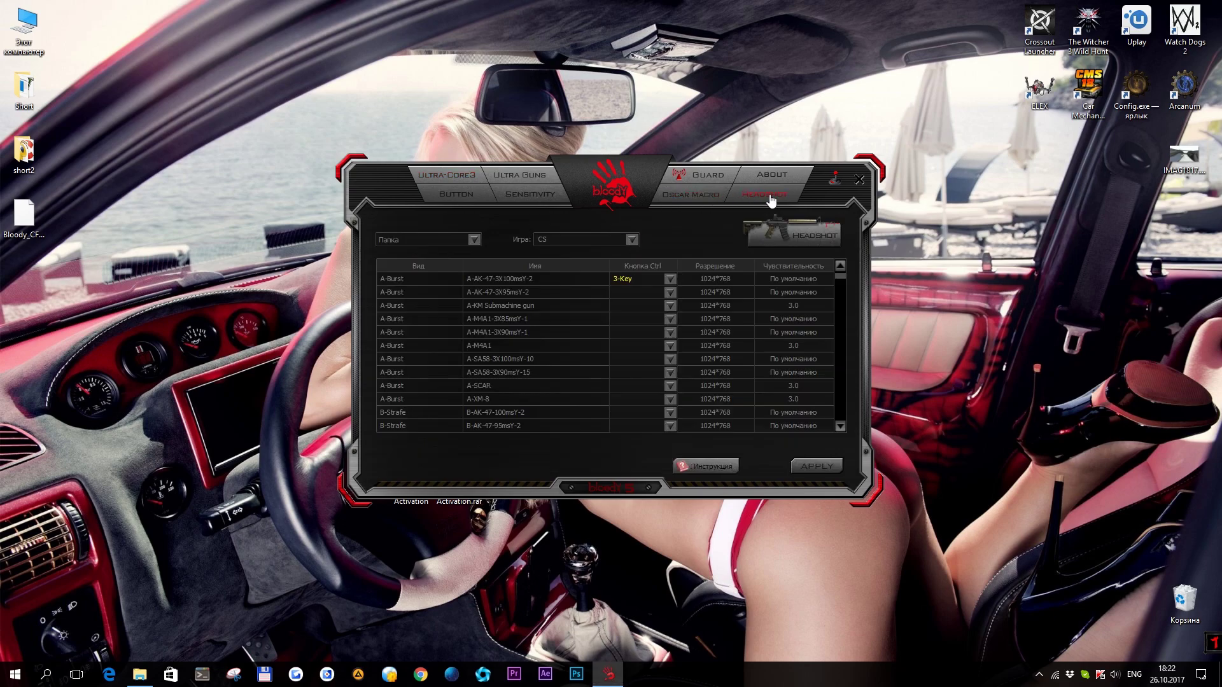
click(707, 197)
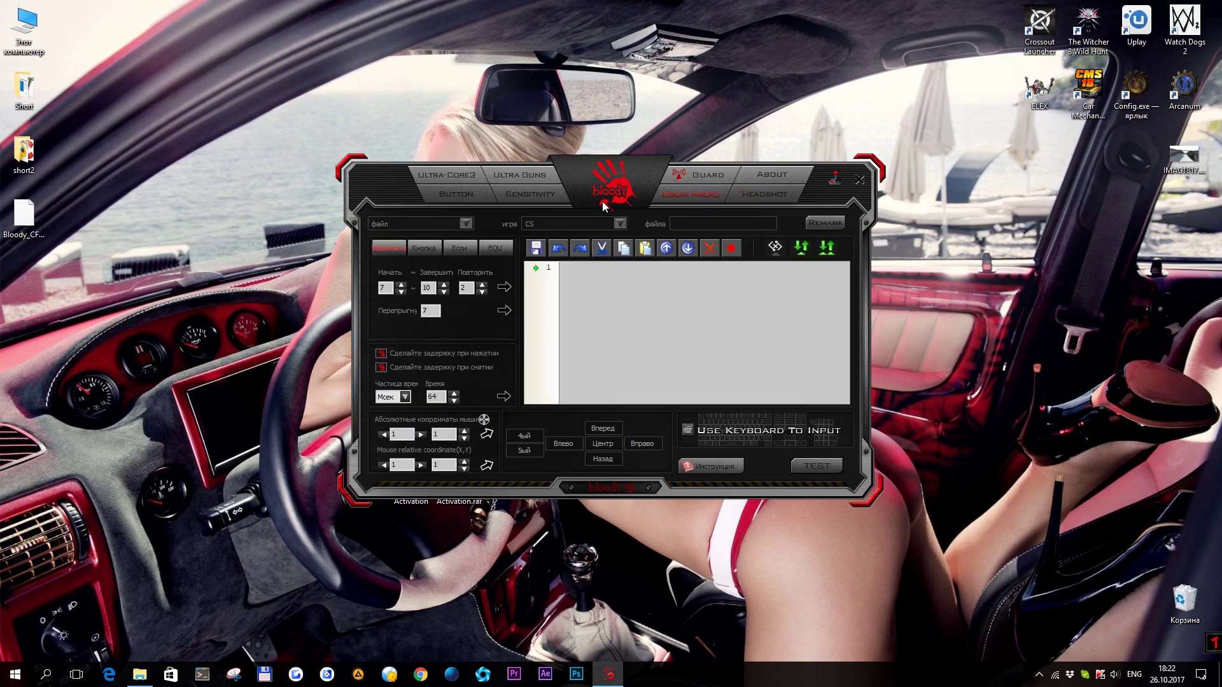
click(450, 179)
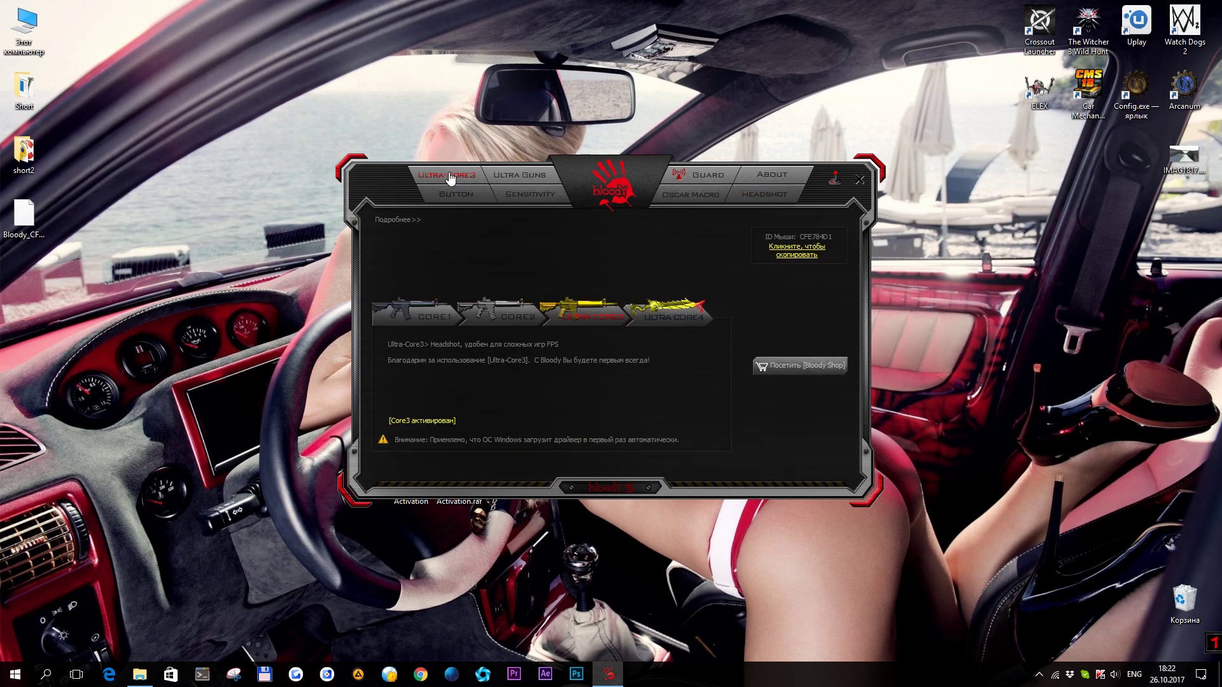
Switch the mouse to Ultra Core4 mode and review the unlocked Super Combo page
click(666, 316)
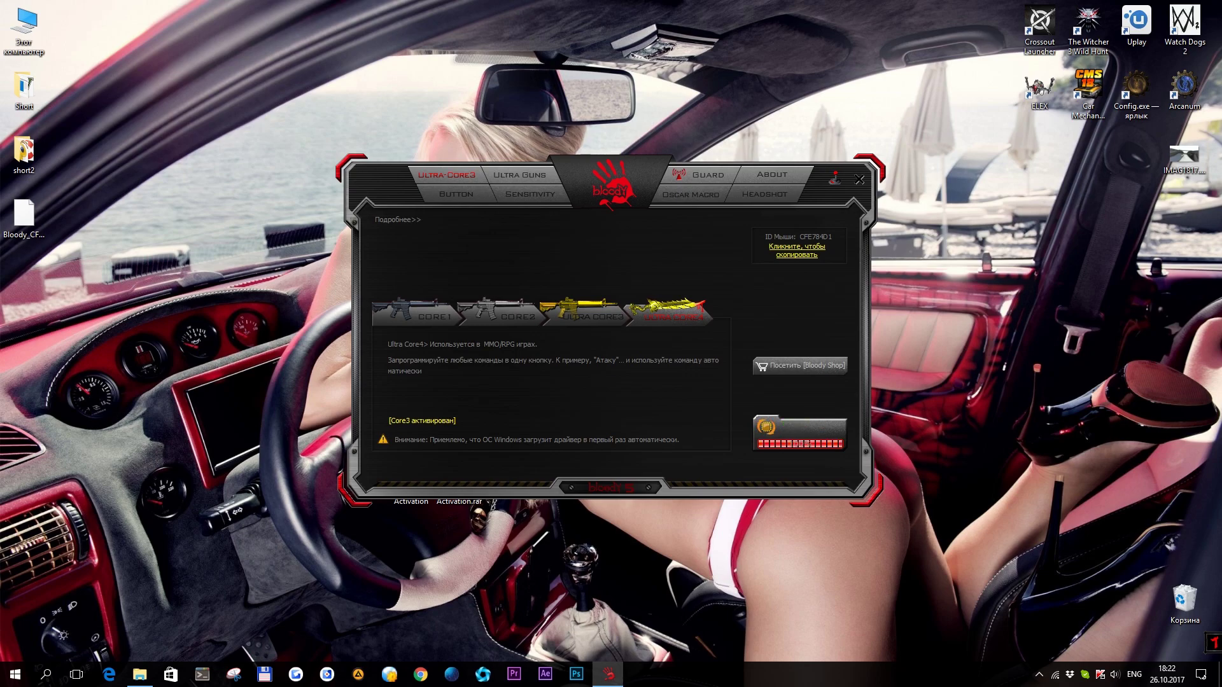
click(775, 196)
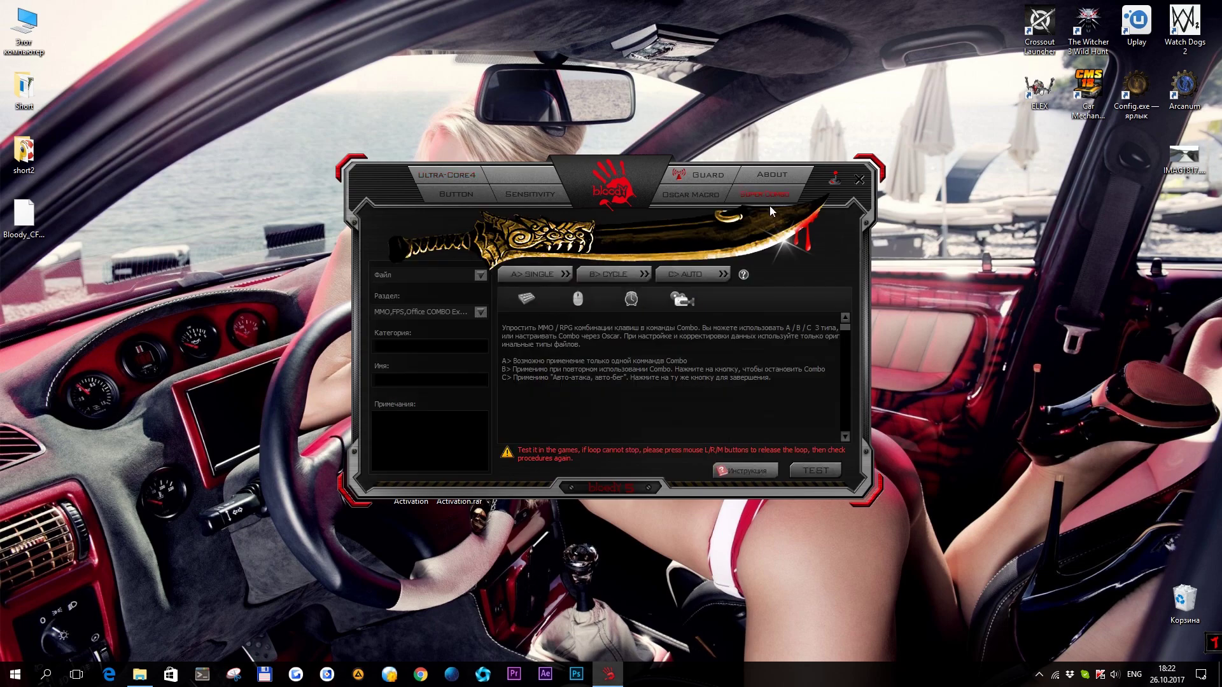
click(448, 177)
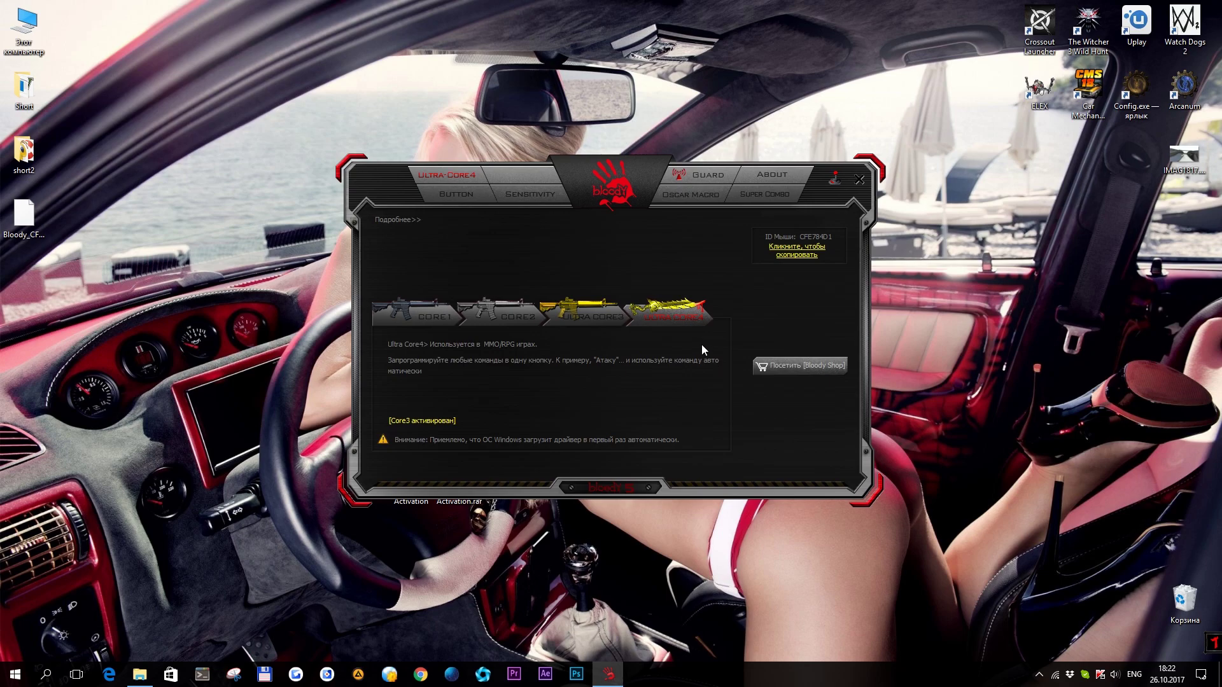
Disable the Bloody6.exe entry on Task Manager's Startup tab and close Task Manager
right_click(740, 665)
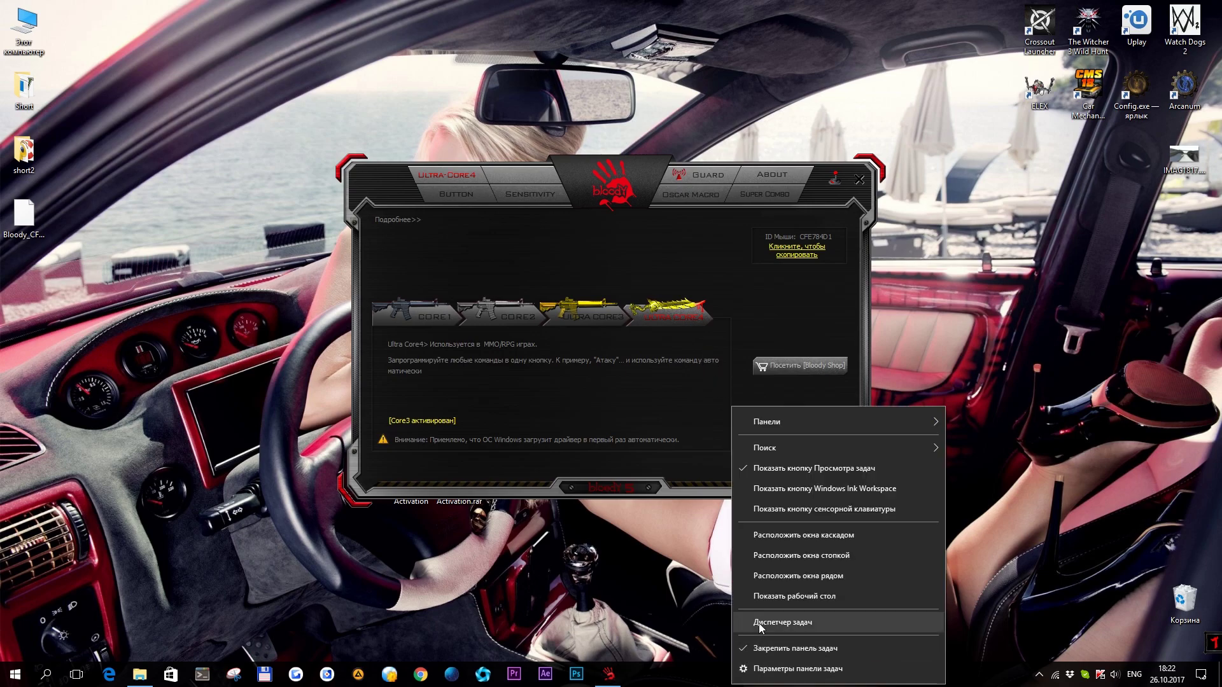
click(783, 622)
click(903, 319)
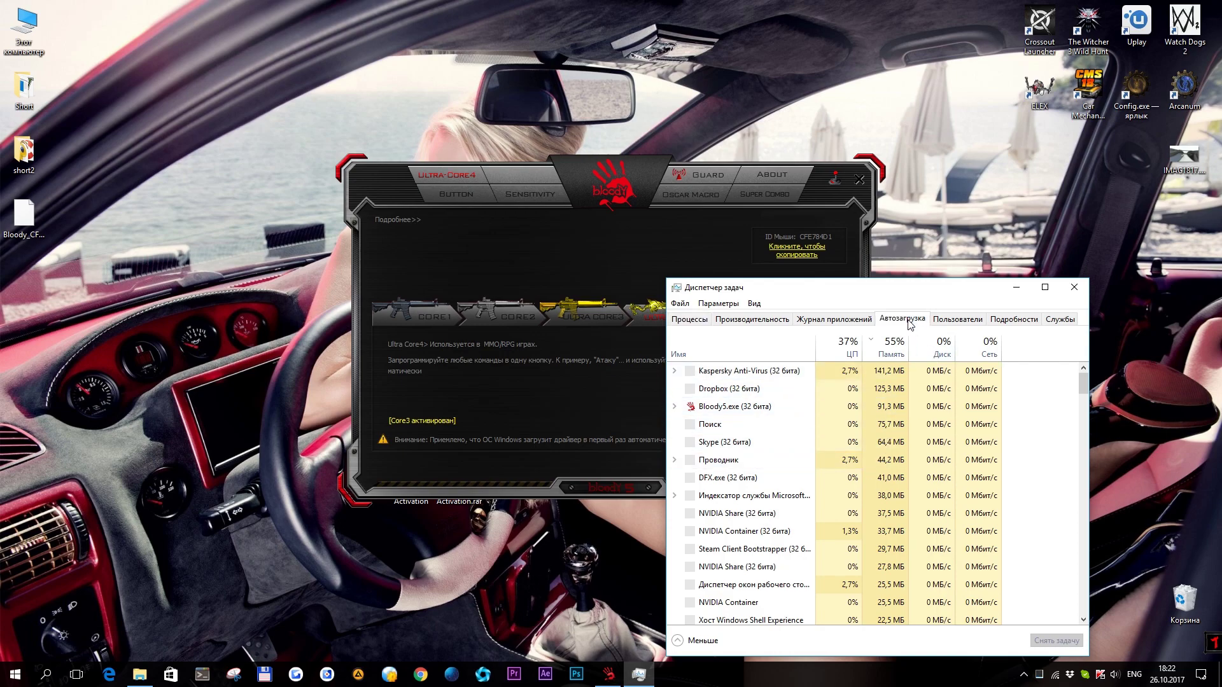
click(734, 445)
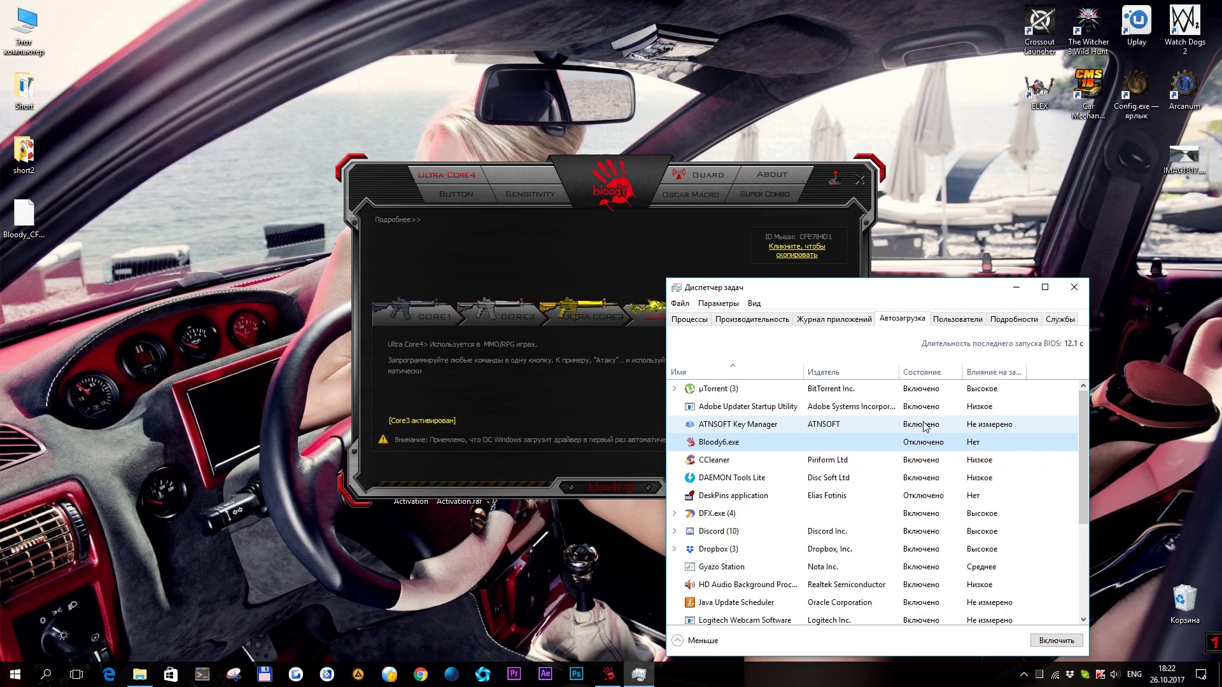
click(1054, 649)
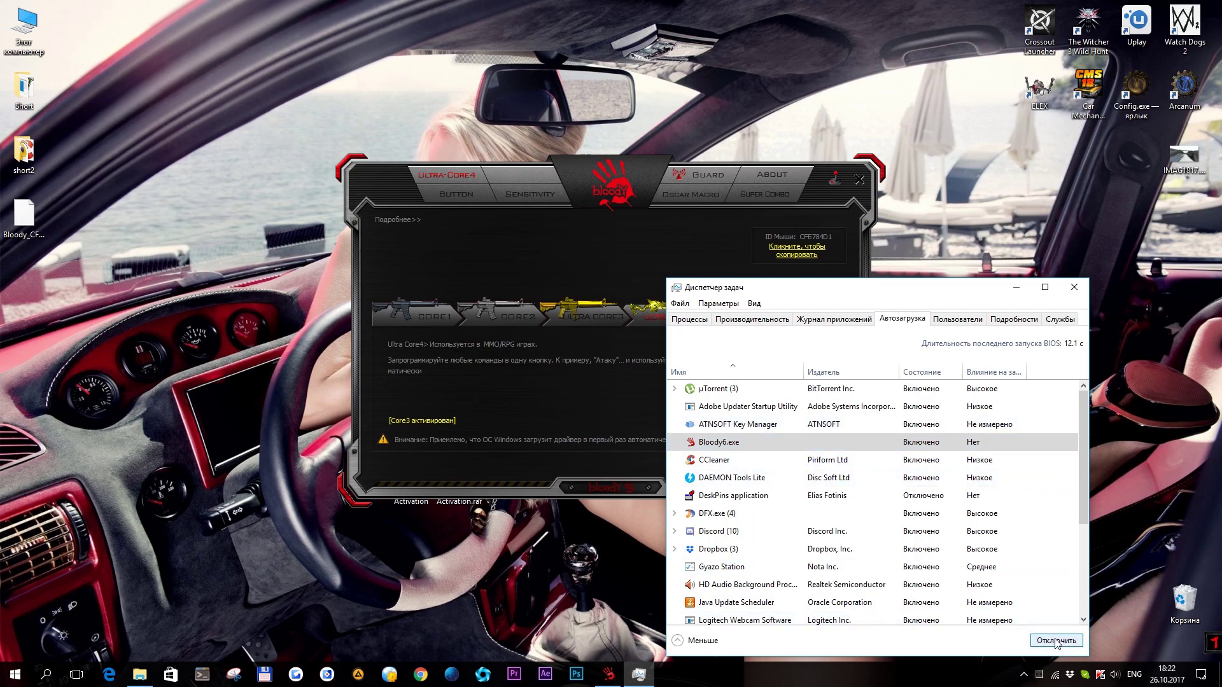
click(1050, 644)
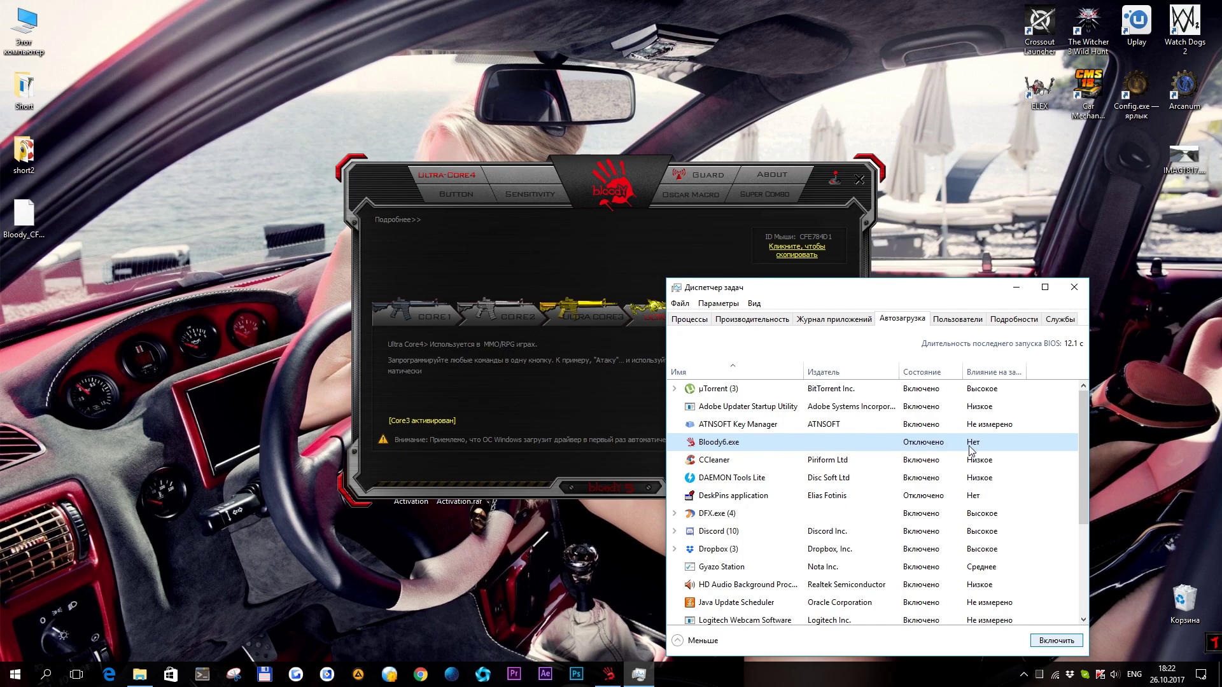
click(1073, 288)
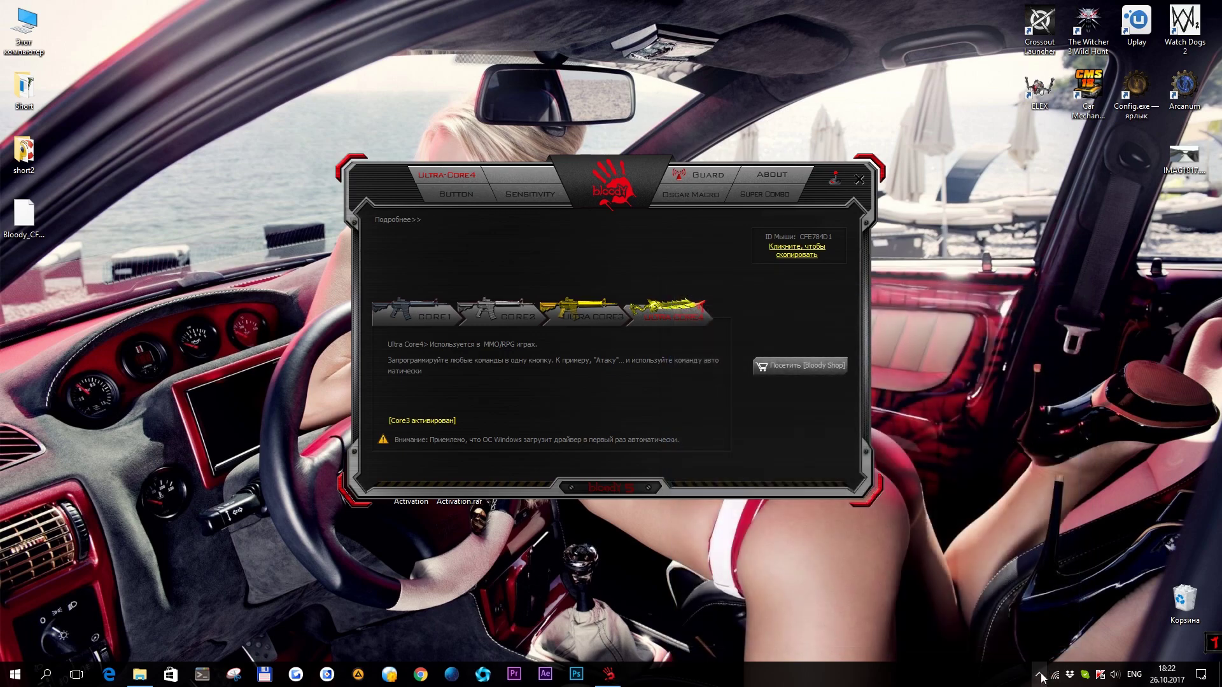
Check the Bloody tray icon menu and close the Bloody software window
click(1039, 674)
right_click(1026, 646)
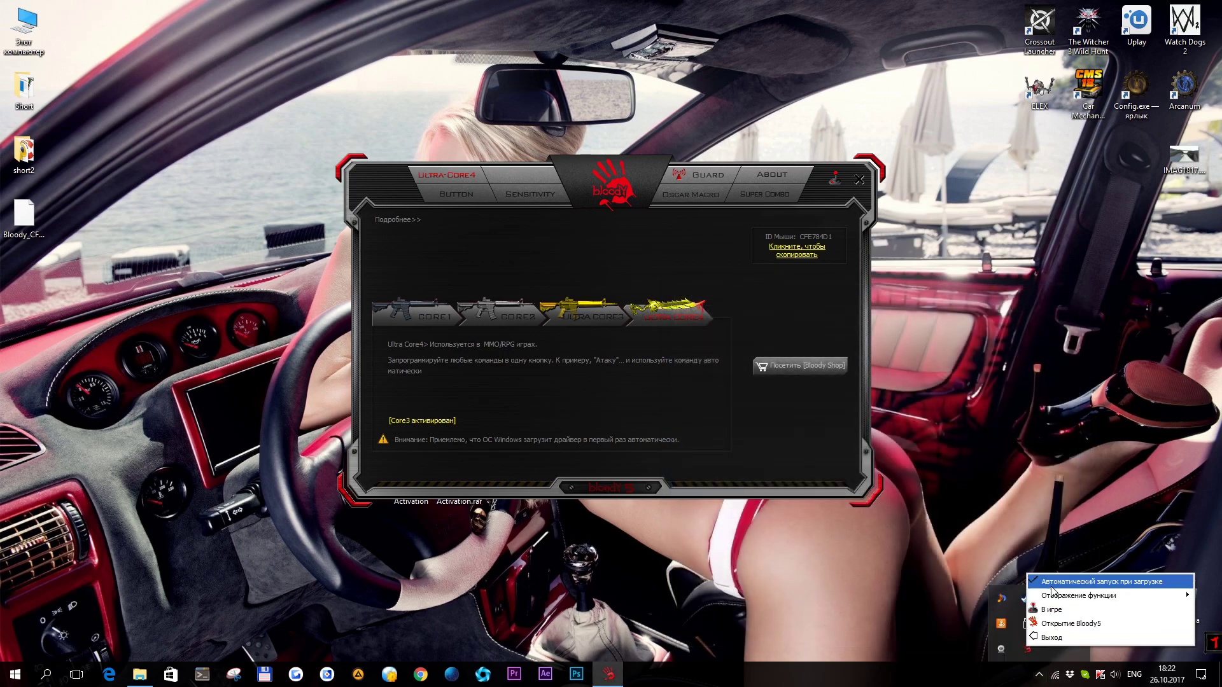
click(949, 673)
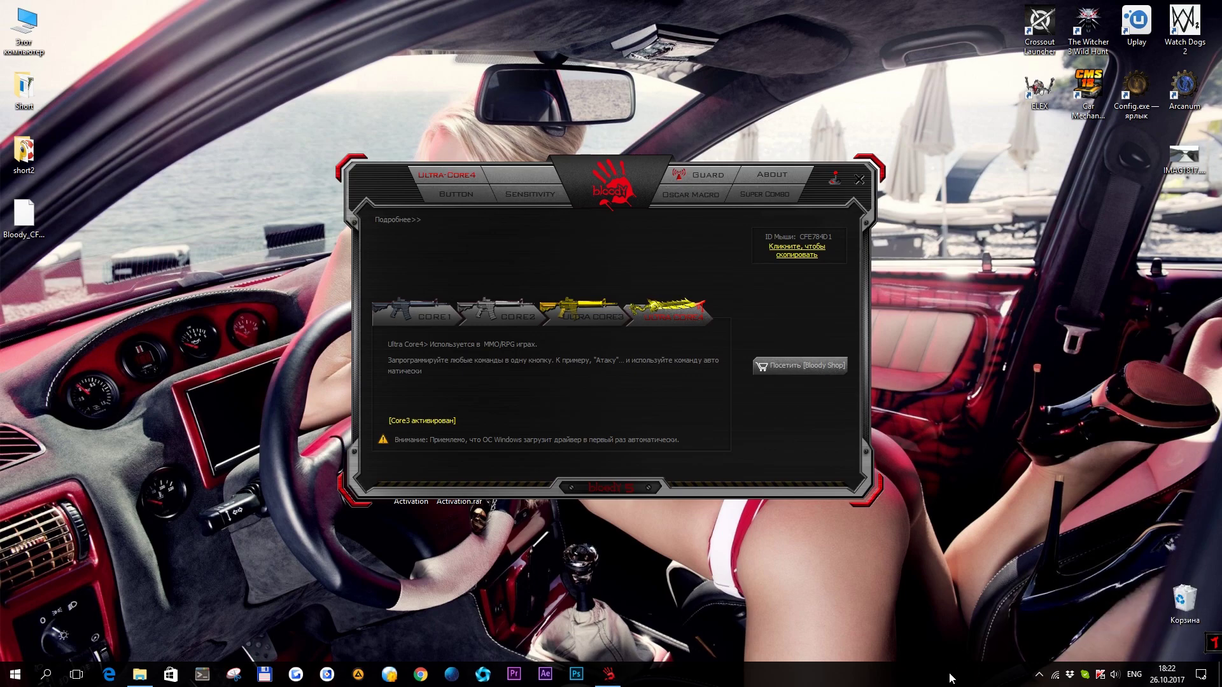
click(857, 182)
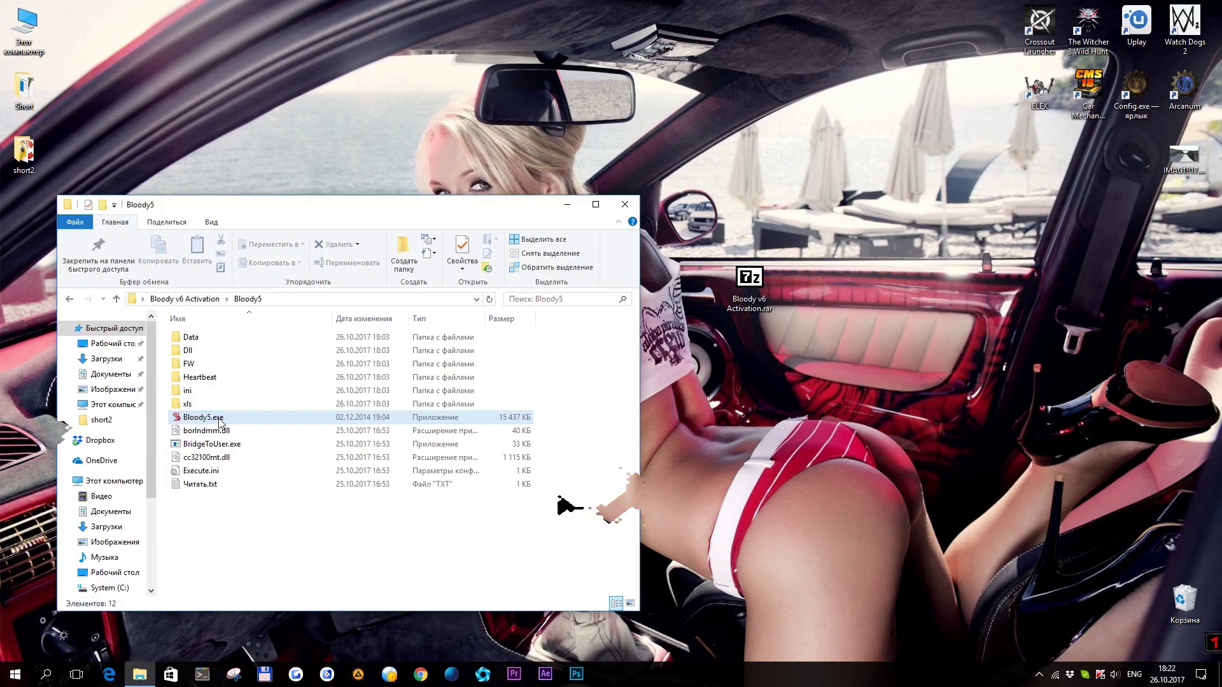
Launch Bloody5.exe, move its error message aside and open Control Panel via search 'панель управления'
double_click(220, 422)
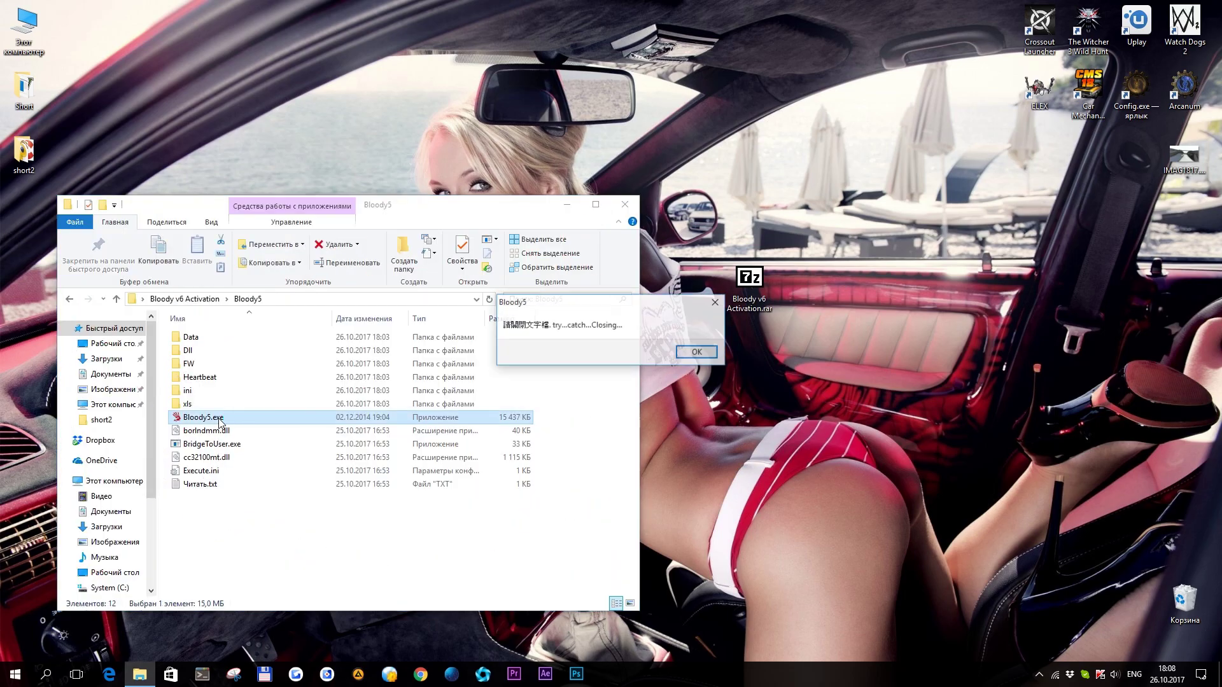
drag(704, 335, 816, 391)
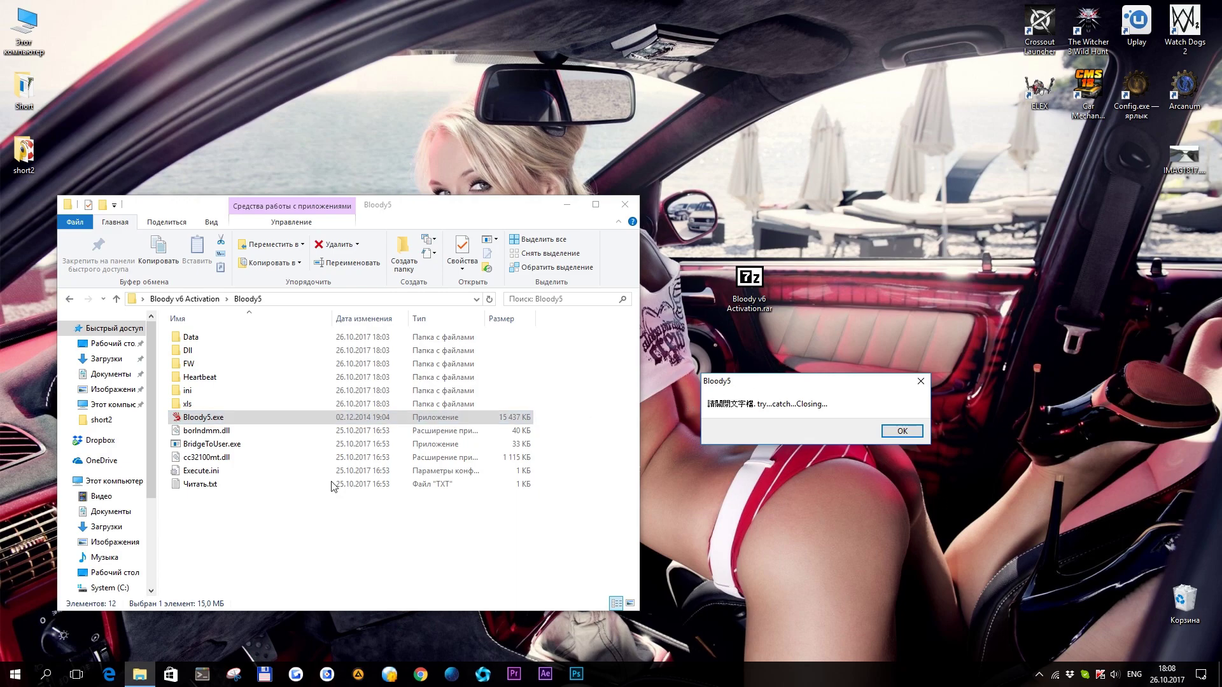
click(50, 675)
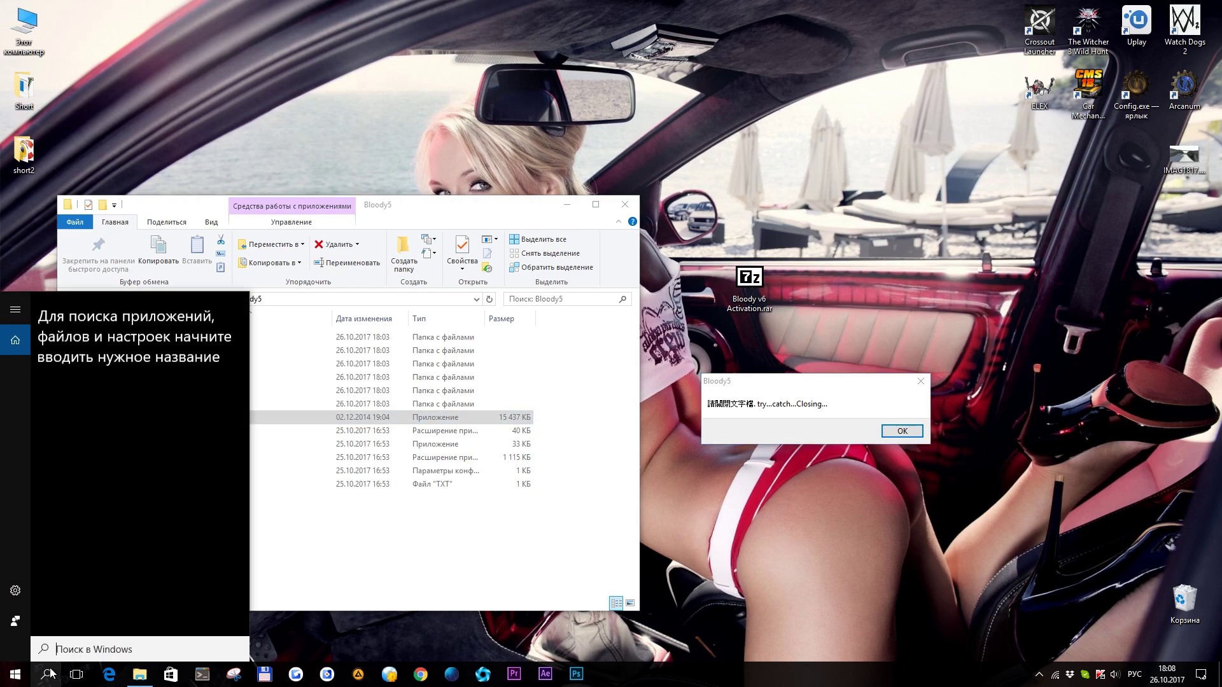
text(пане)
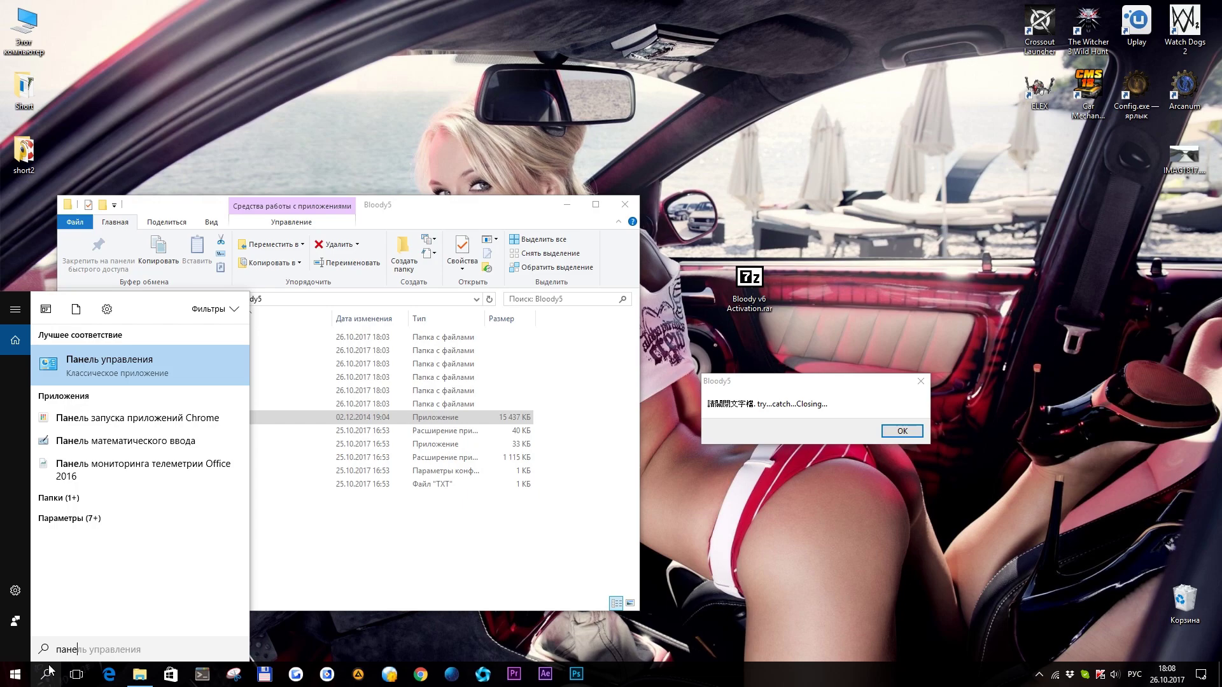
key(Return)
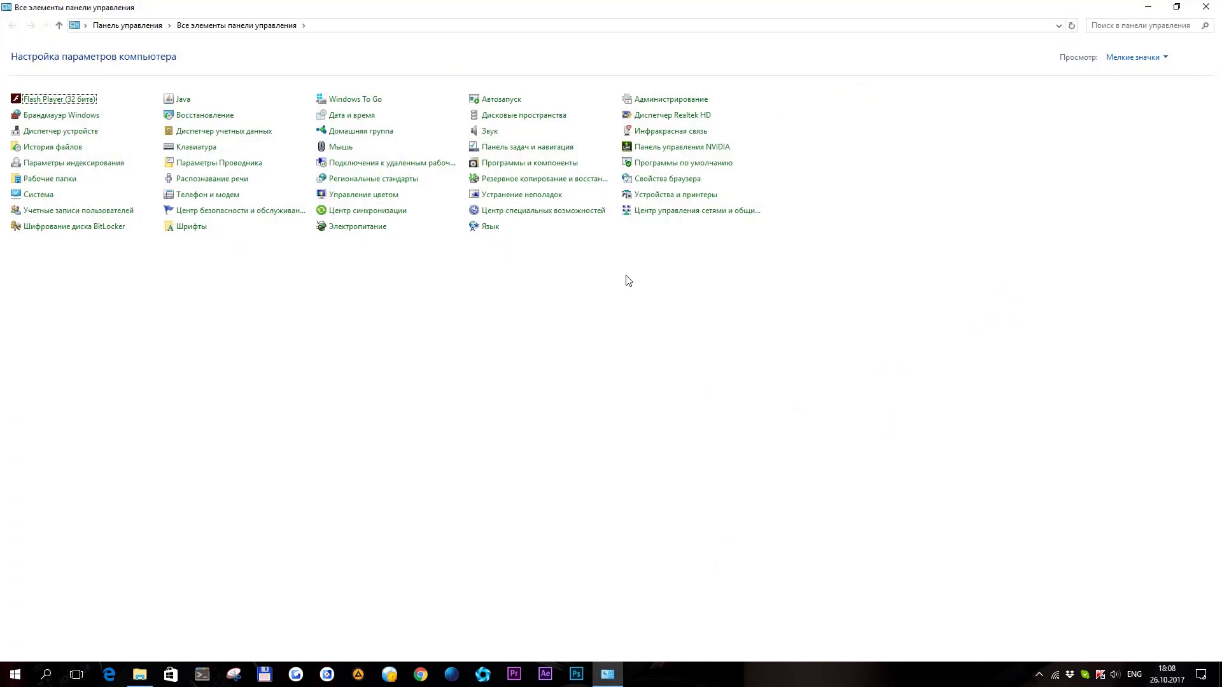
Filter installed updates by 'kb404' and bring up actions for security update KB4041676
click(484, 167)
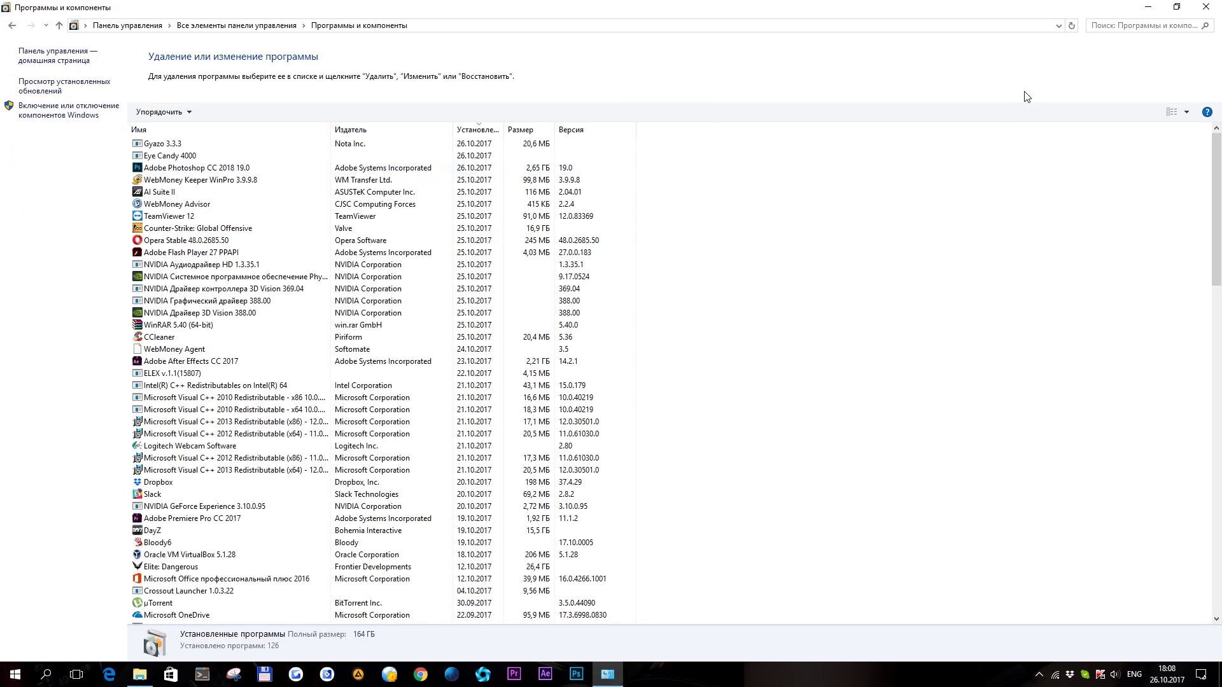
click(51, 86)
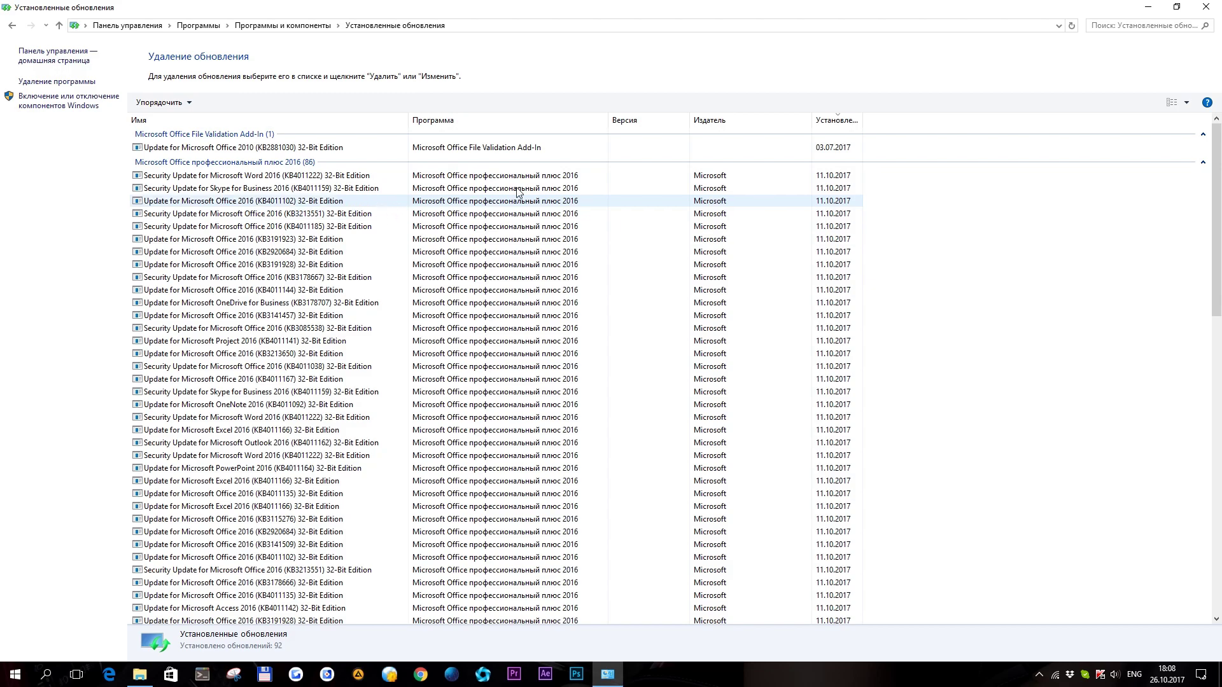
click(1130, 26)
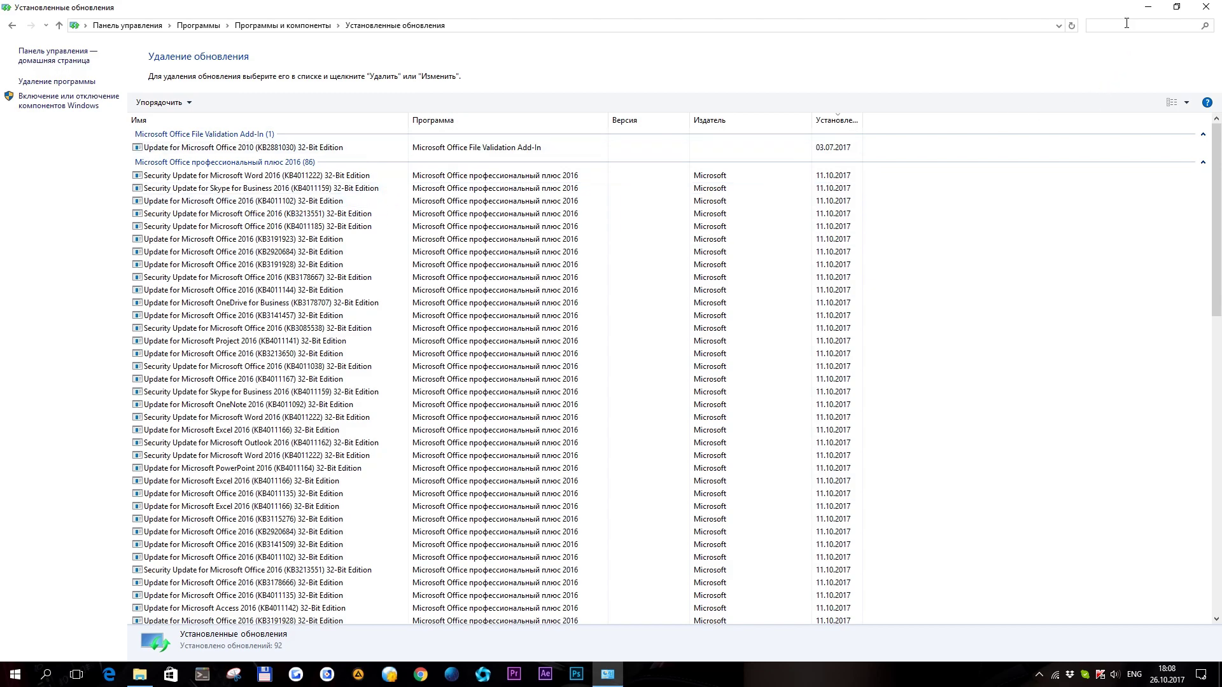
text(kb)
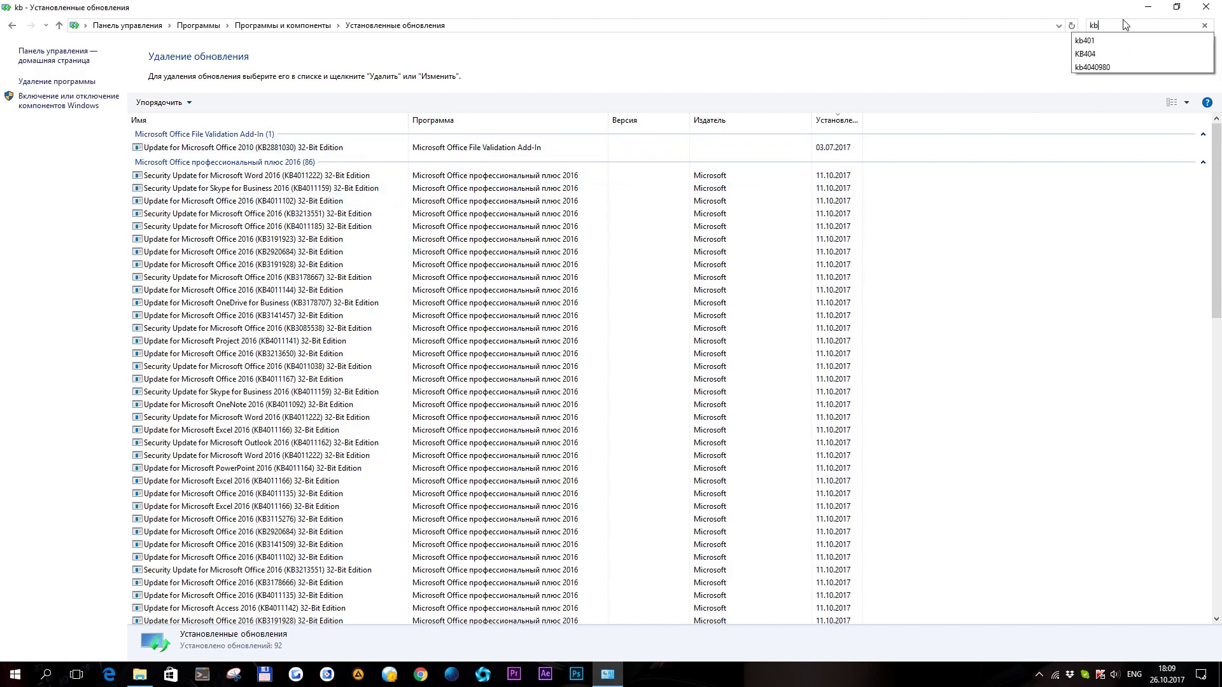
text(404)
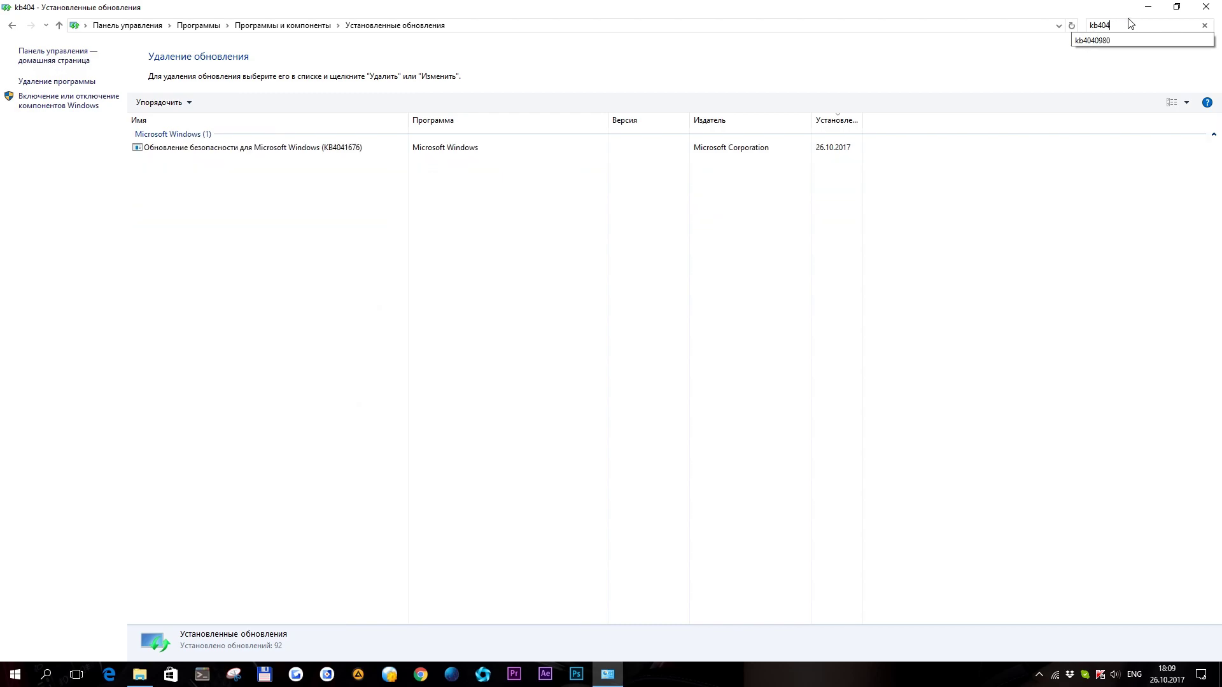
click(329, 149)
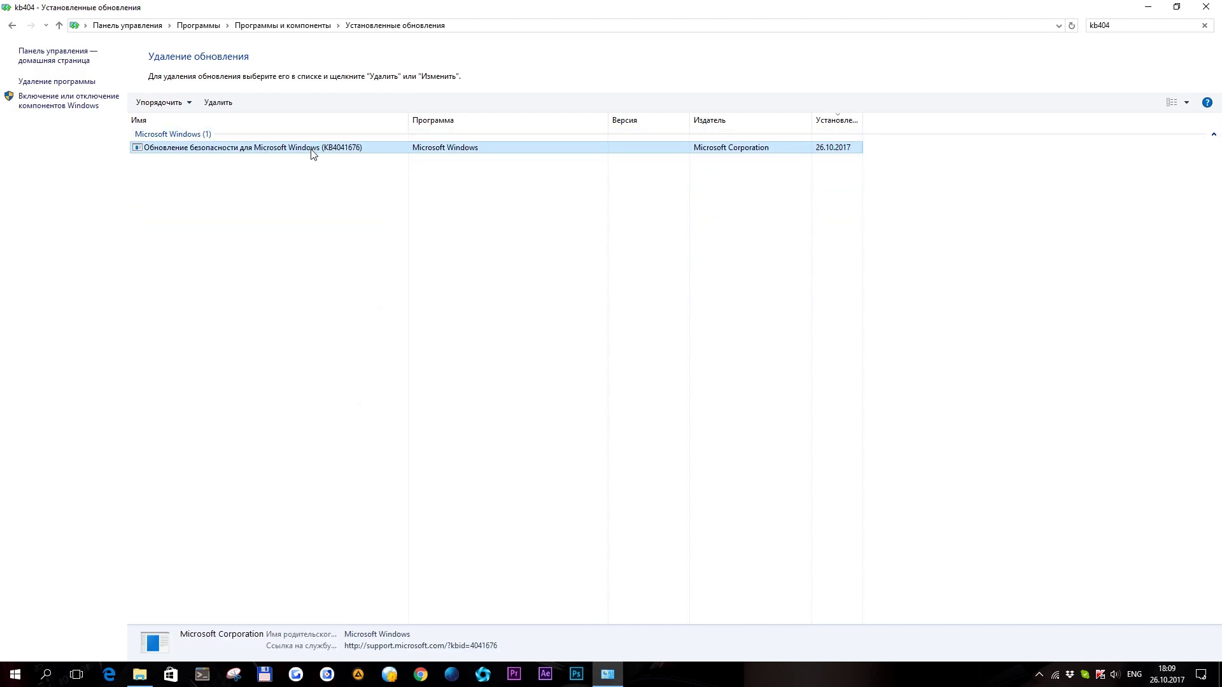
right_click(310, 155)
Confirm uninstalling KB4041676 and let the removal progress run
click(337, 161)
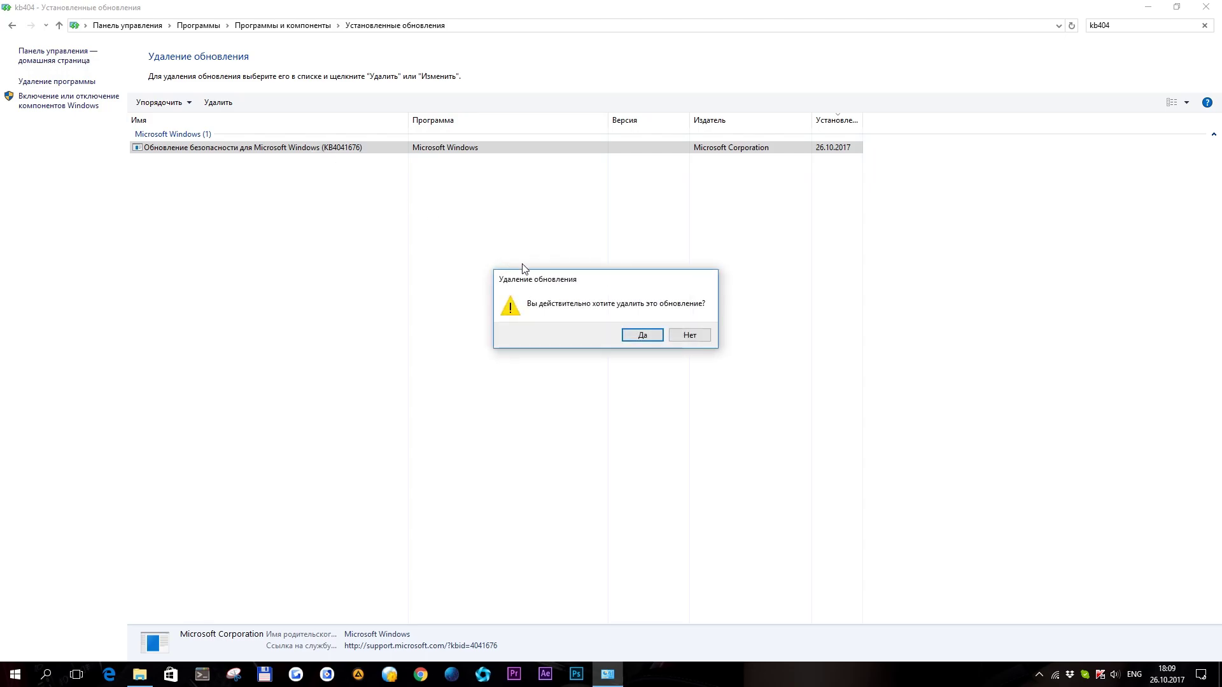
click(638, 335)
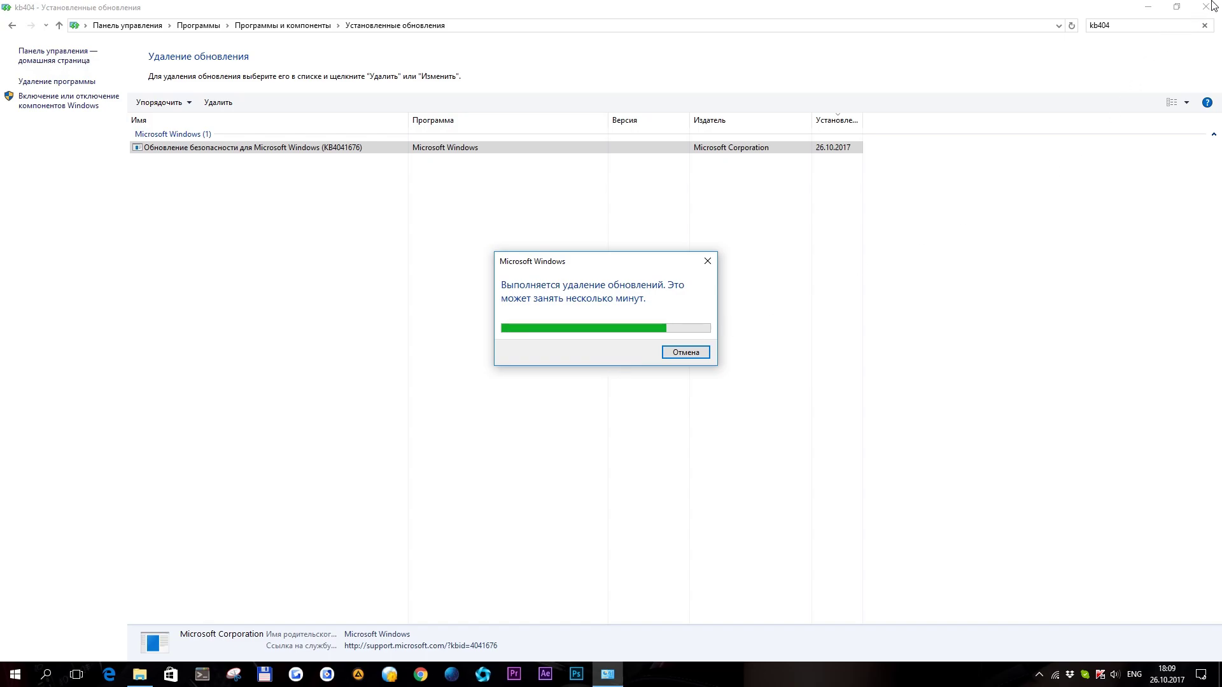
click(698, 337)
drag(600, 264, 611, 282)
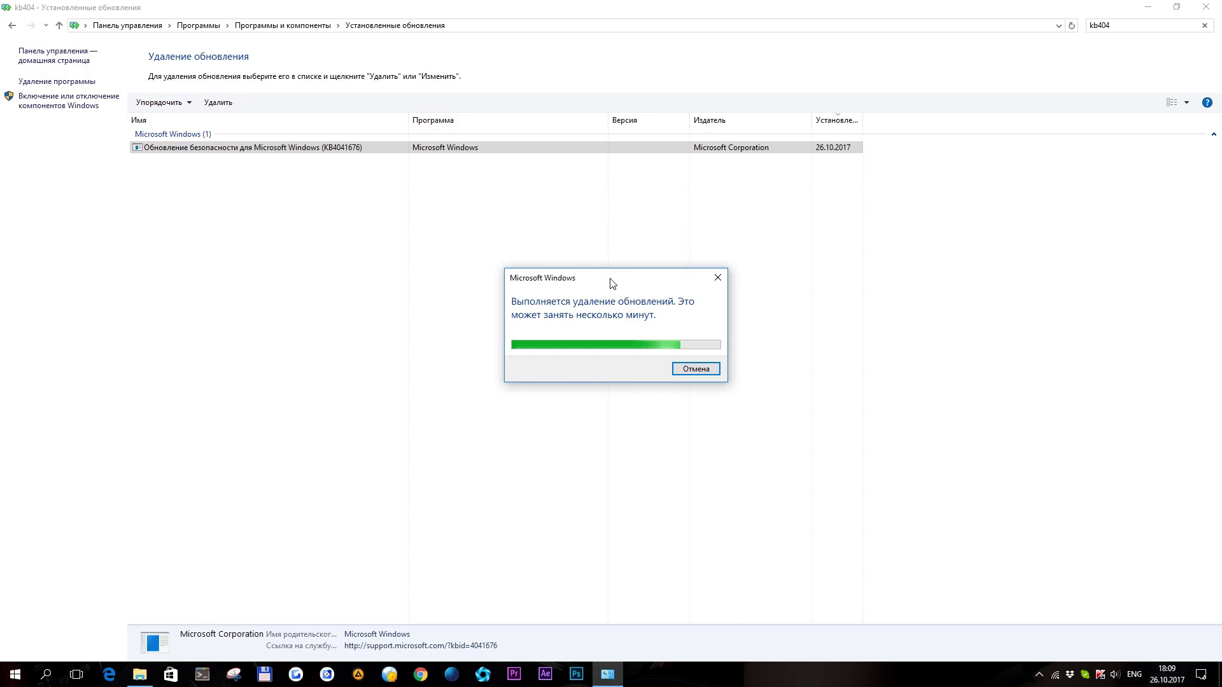